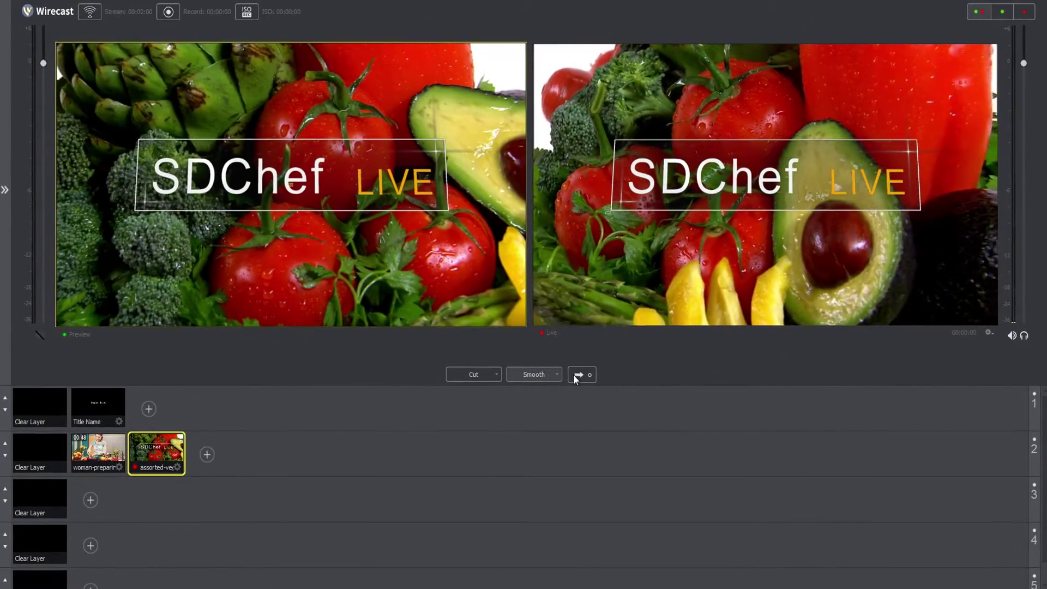
# Take the SDChef LIVE vegetables shot live and set the lower-third image to 1112NBFXLogo.png
pyautogui.click(577, 374)
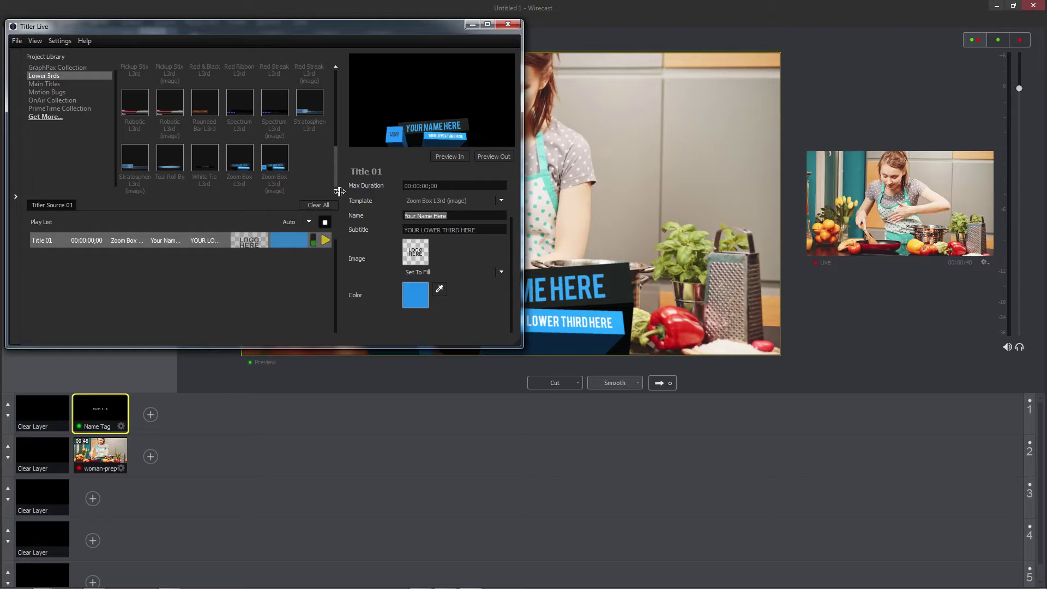
pyautogui.write('lauren')
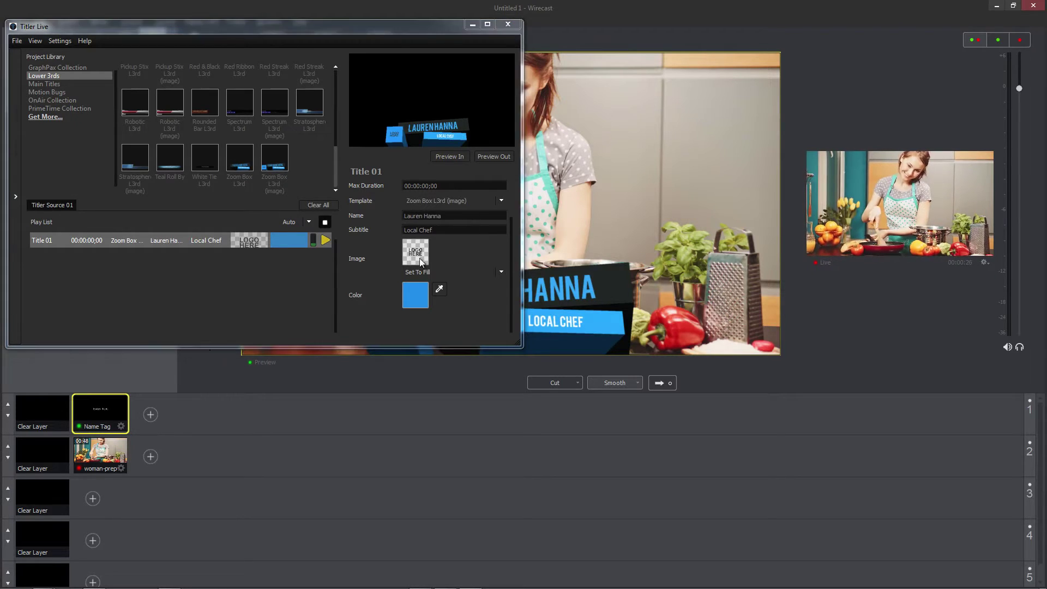
pyautogui.click(420, 257)
pyautogui.click(299, 217)
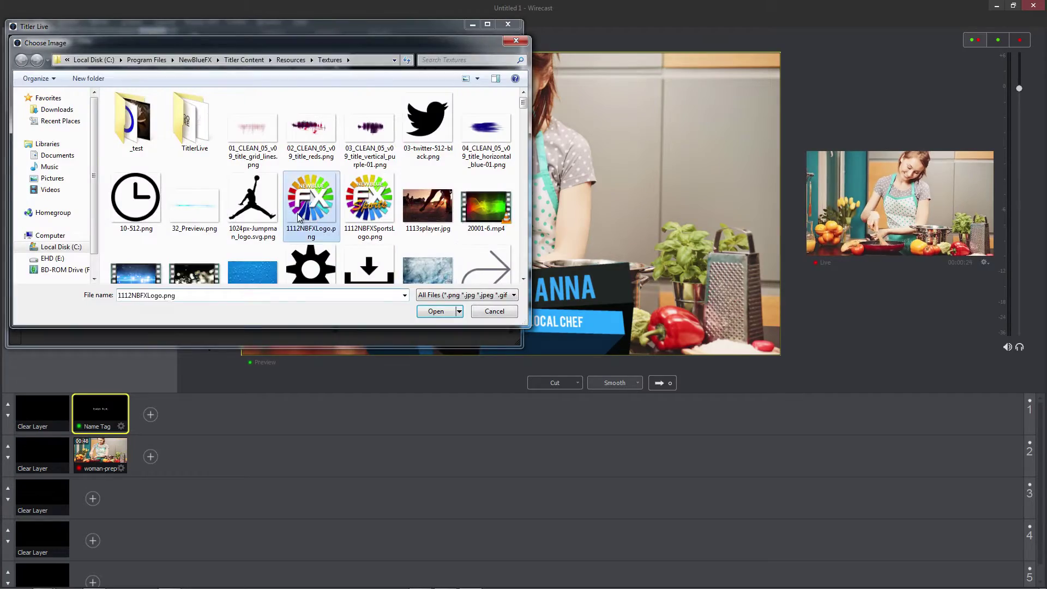
pyautogui.doubleClick(298, 217)
# Set the lower-third colour to a darker green
pyautogui.click(410, 294)
pyautogui.click(515, 290)
pyautogui.moveTo(528, 337); pyautogui.dragTo(493, 338)
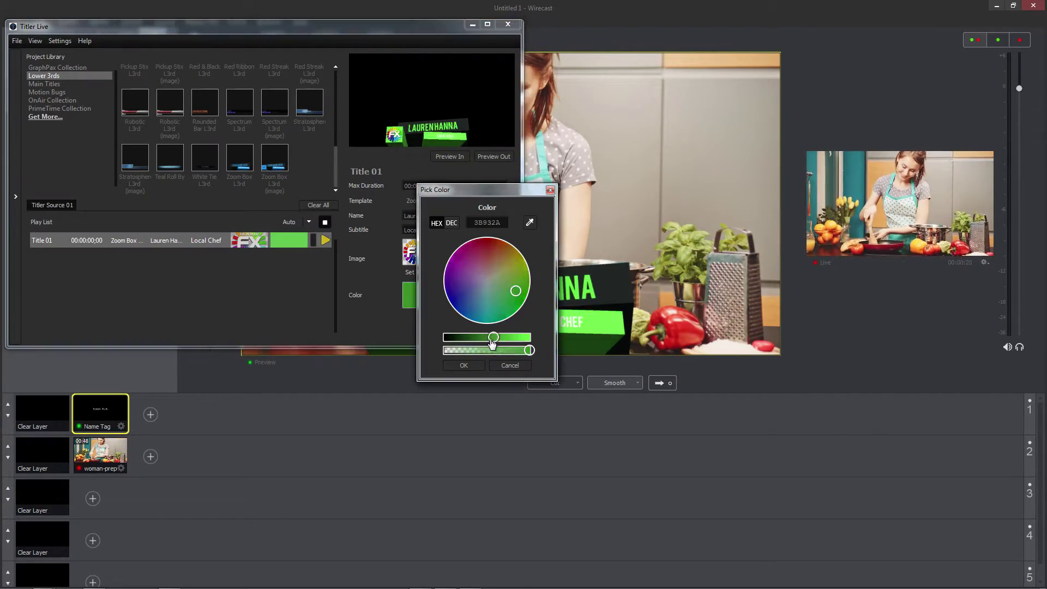
pyautogui.click(470, 364)
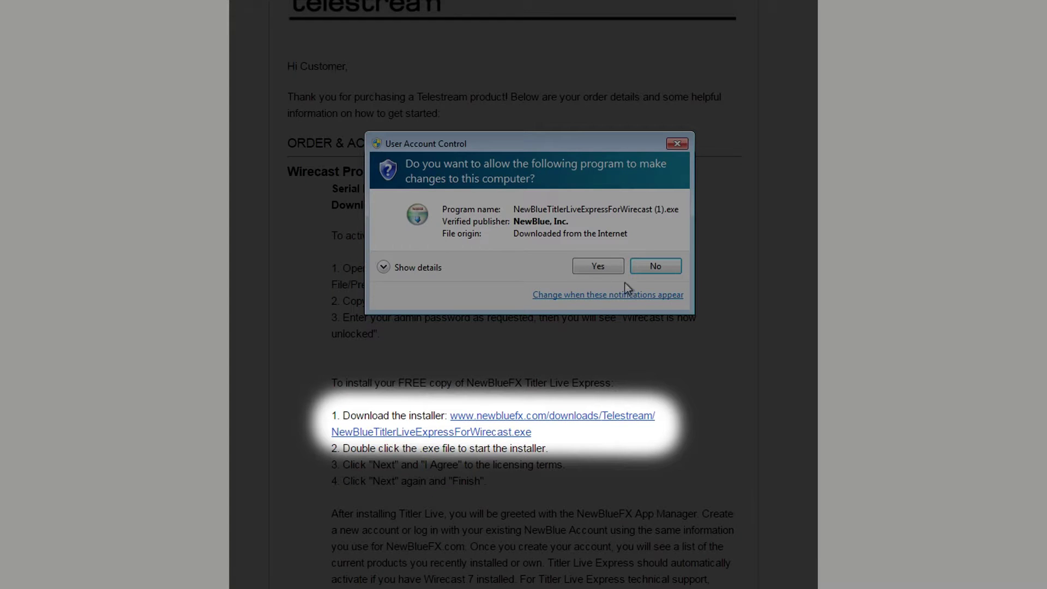
# Approve the installer and run the Titler Live Express for WireCast setup through licence acceptance to finish
pyautogui.click(595, 267)
pyautogui.click(615, 364)
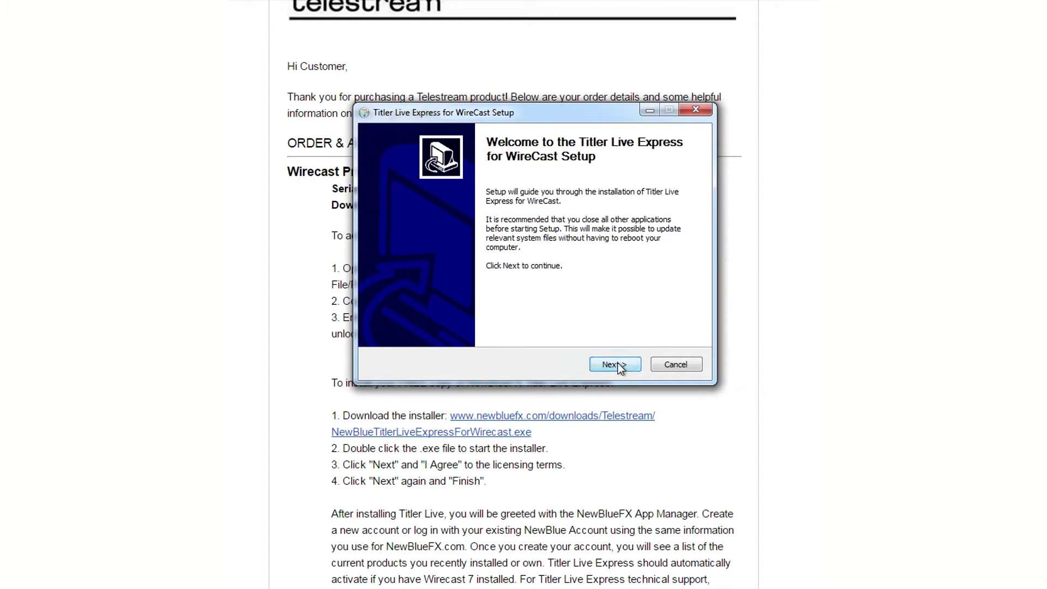
pyautogui.click(615, 365)
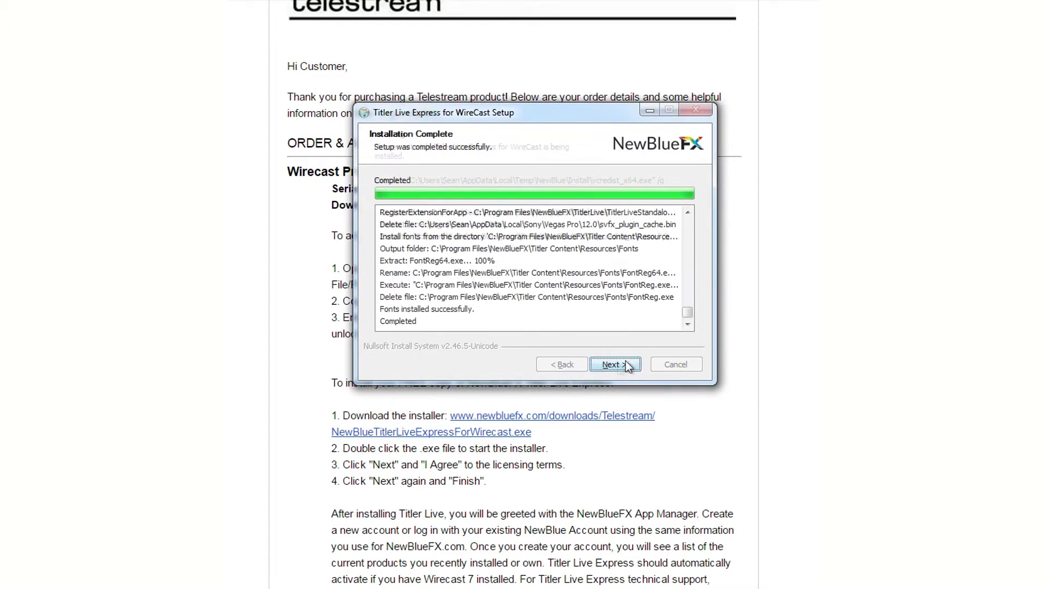
pyautogui.click(621, 364)
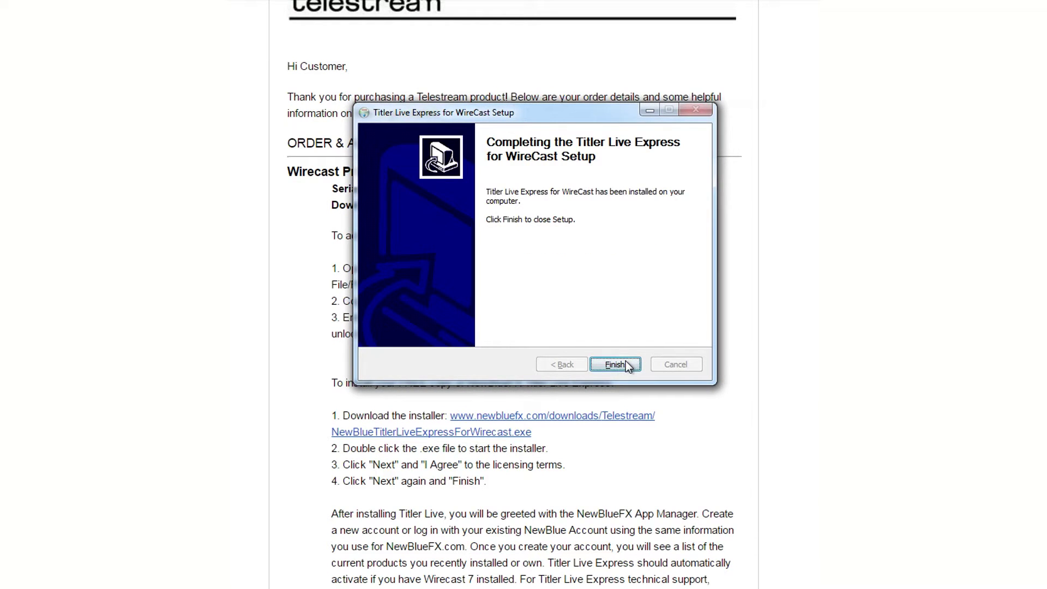
pyautogui.click(615, 364)
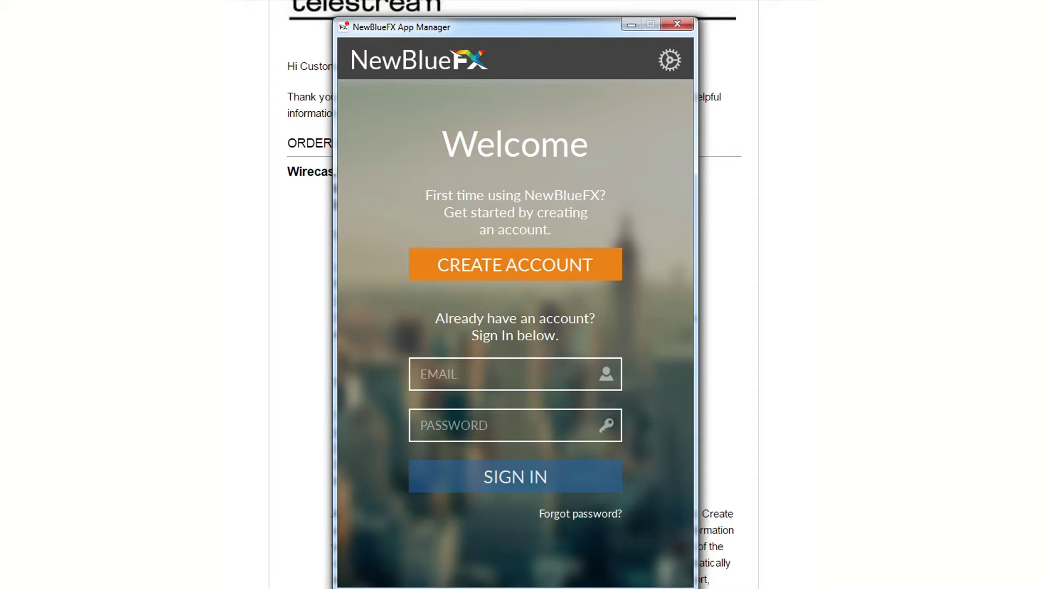
# Log in to NewBlueFX App Manager with the account e-mail and password
pyautogui.click(512, 379)
pyautogui.write('Customer@email.com')
pyautogui.press('Tab')
pyautogui.write('p')
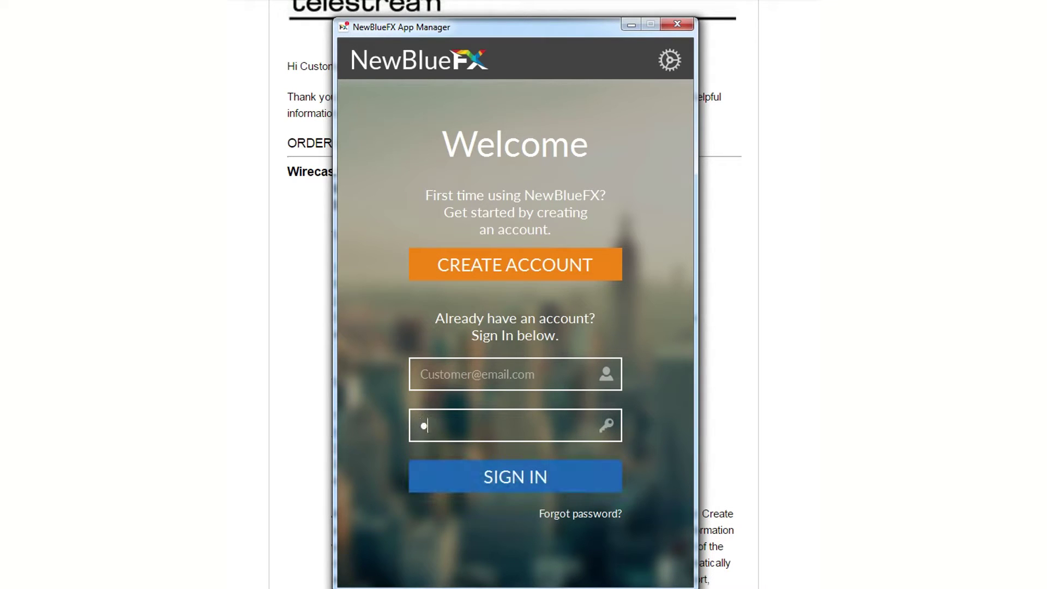
pyautogui.press('Return')
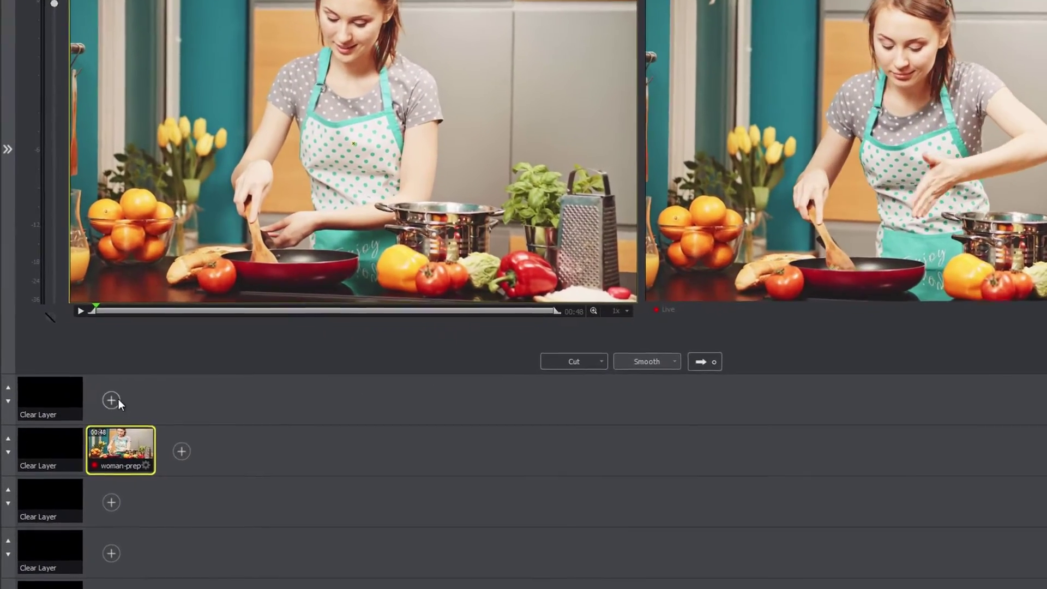
# Add a Titler Live source to layer 1 named 'Name Tag'
pyautogui.click(93, 414)
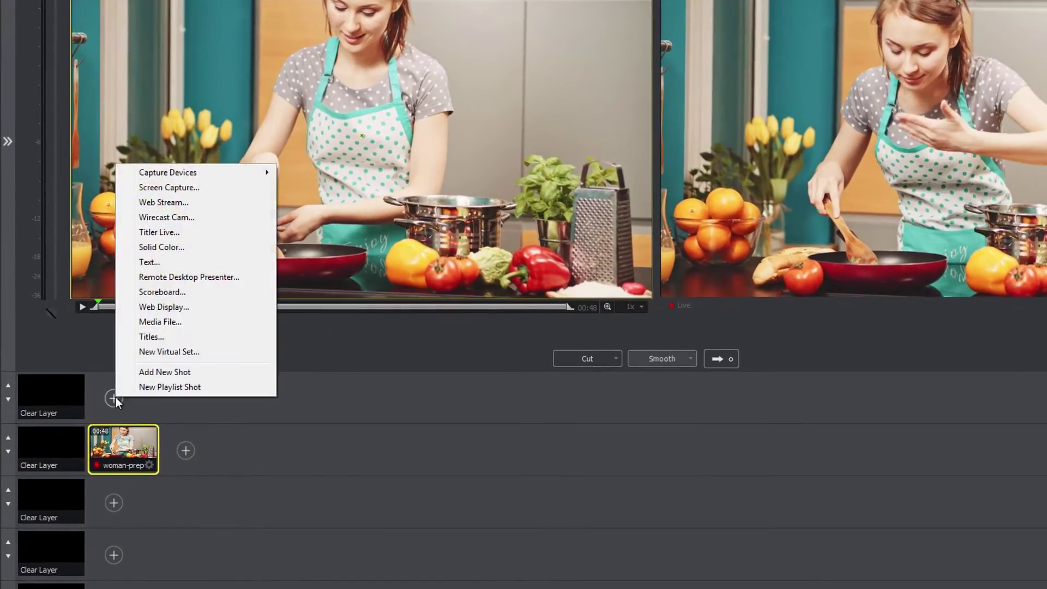
pyautogui.click(176, 234)
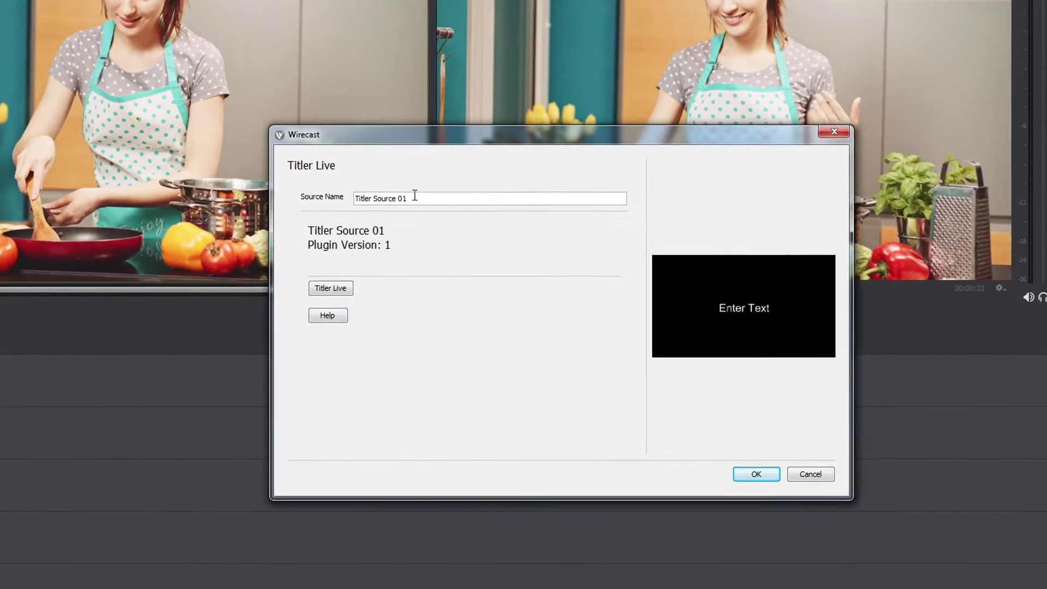
pyautogui.moveTo(632, 213); pyautogui.dragTo(604, 216)
pyautogui.moveTo(356, 199); pyautogui.dragTo(270, 190)
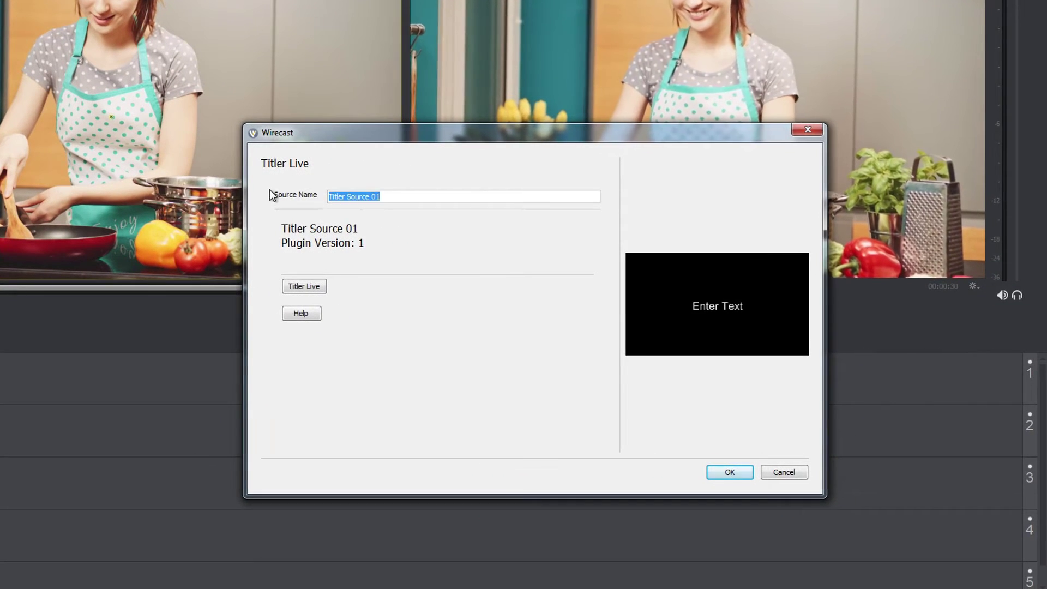
pyautogui.write('Name Tag')
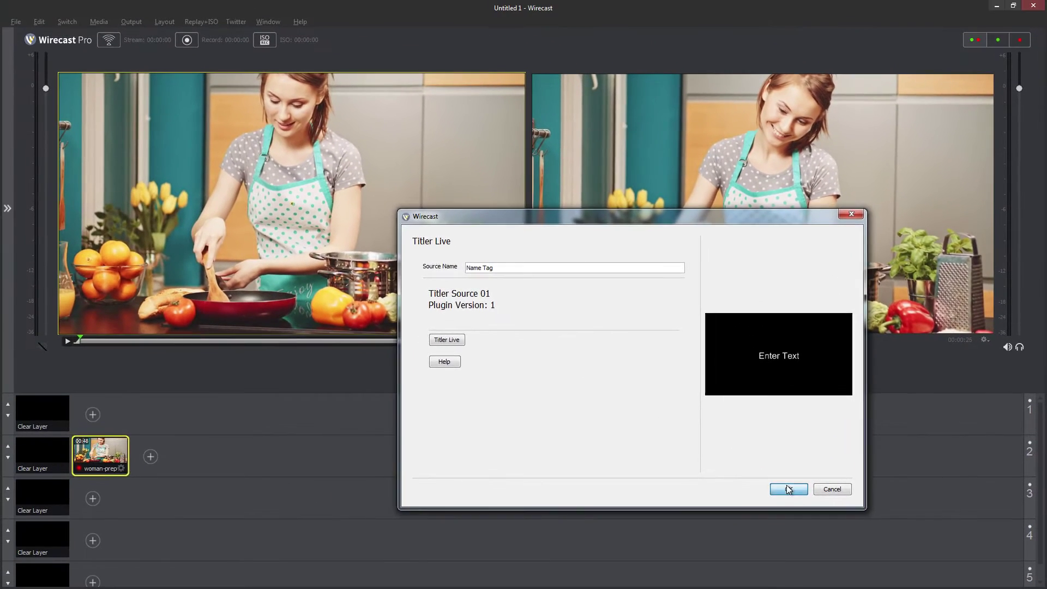
pyautogui.click(752, 479)
# Open the Name Tag shot's properties and launch it in Titler Live
pyautogui.doubleClick(116, 410)
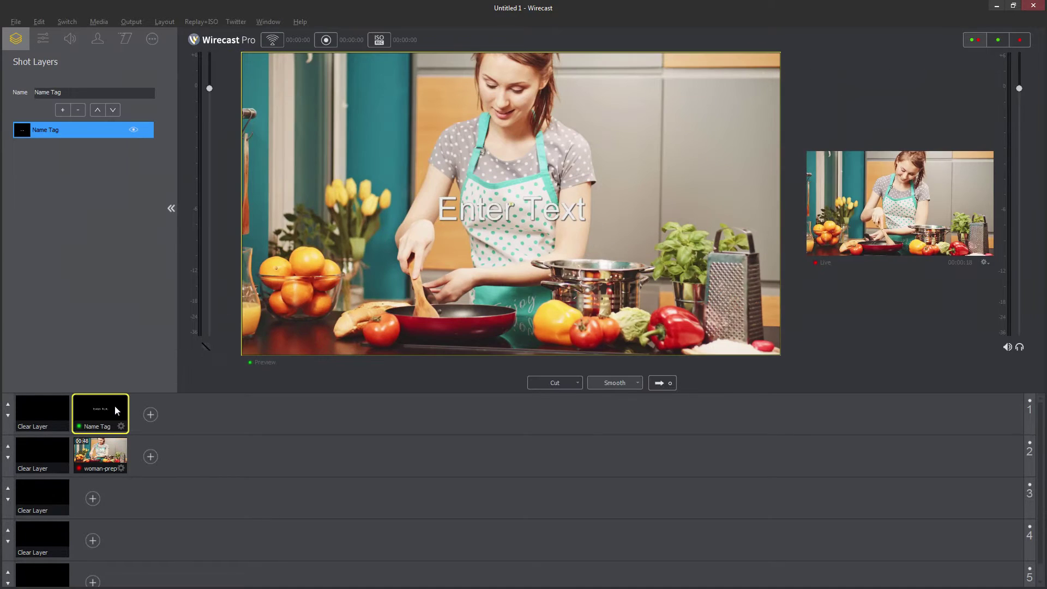
pyautogui.click(152, 41)
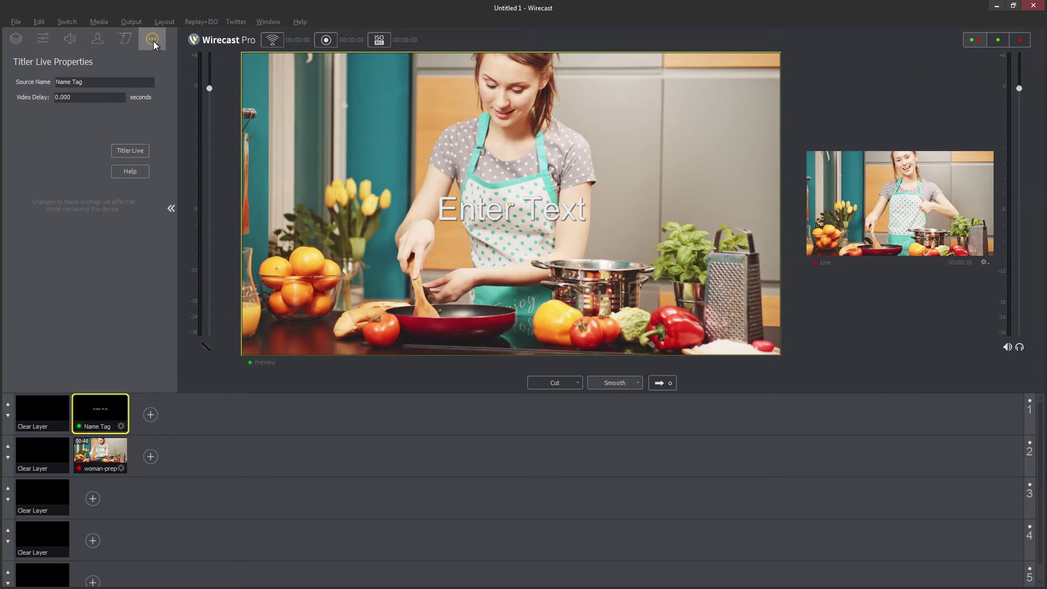
pyautogui.click(128, 150)
# Add the Zoom Box L3rd (image) template from Lower 3rds to the play list and enter the chef's name
pyautogui.doubleClick(171, 82)
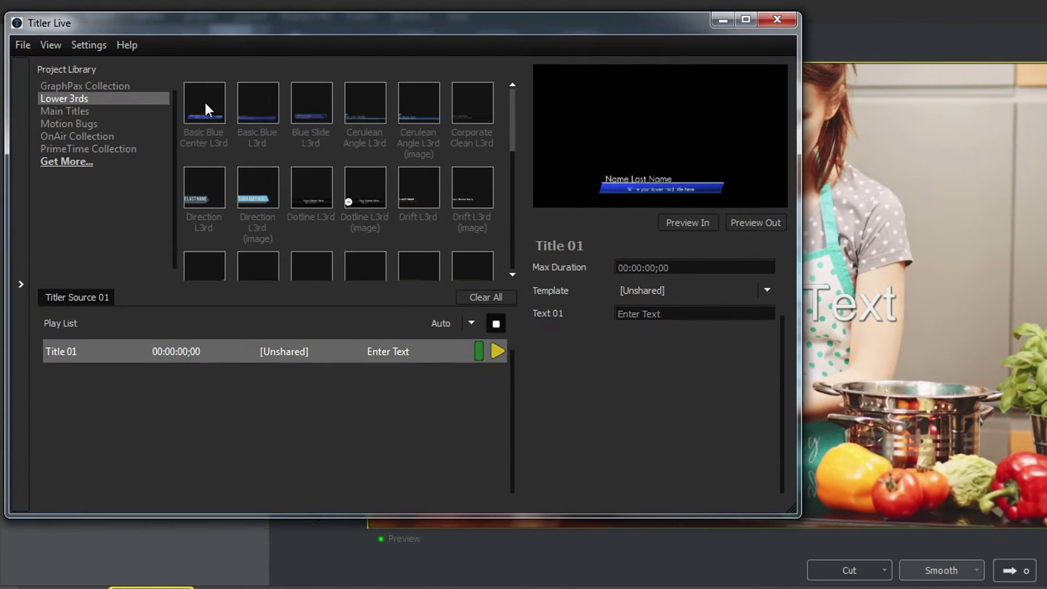
pyautogui.moveTo(209, 185)
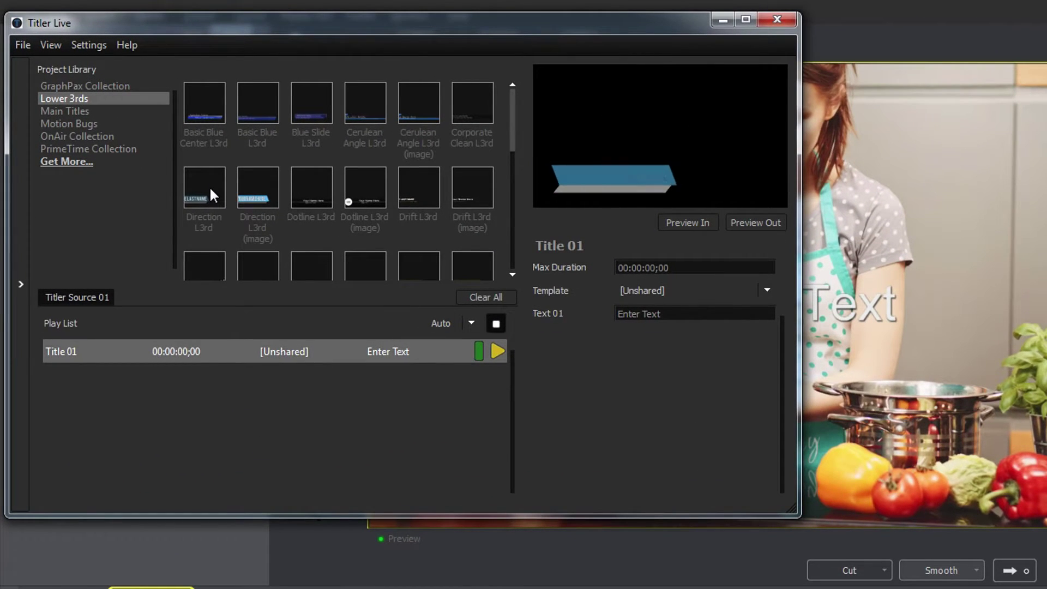
pyautogui.moveTo(513, 119); pyautogui.dragTo(514, 238)
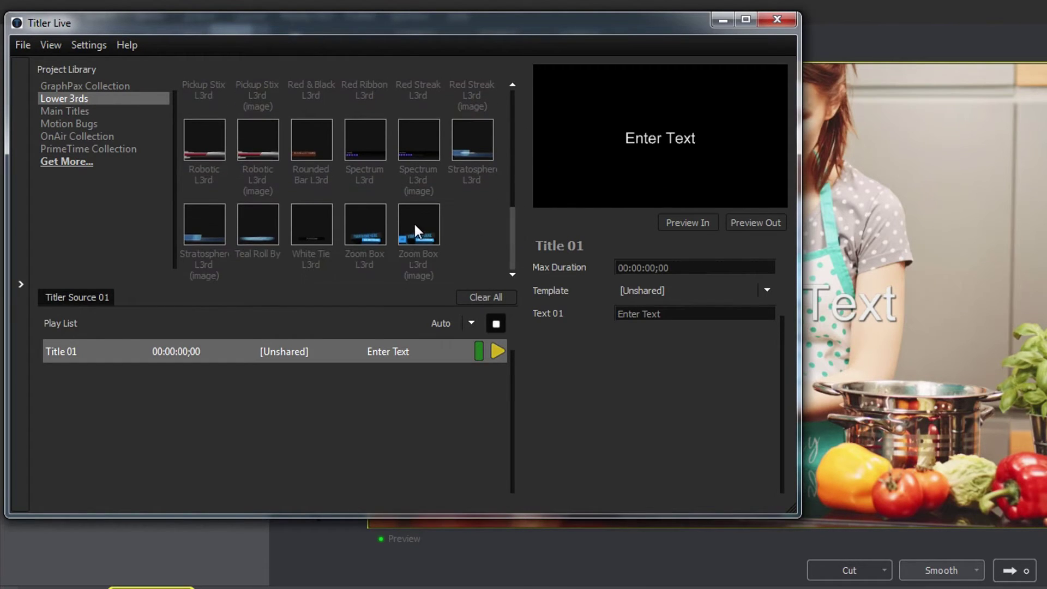
pyautogui.moveTo(414, 223); pyautogui.dragTo(397, 351)
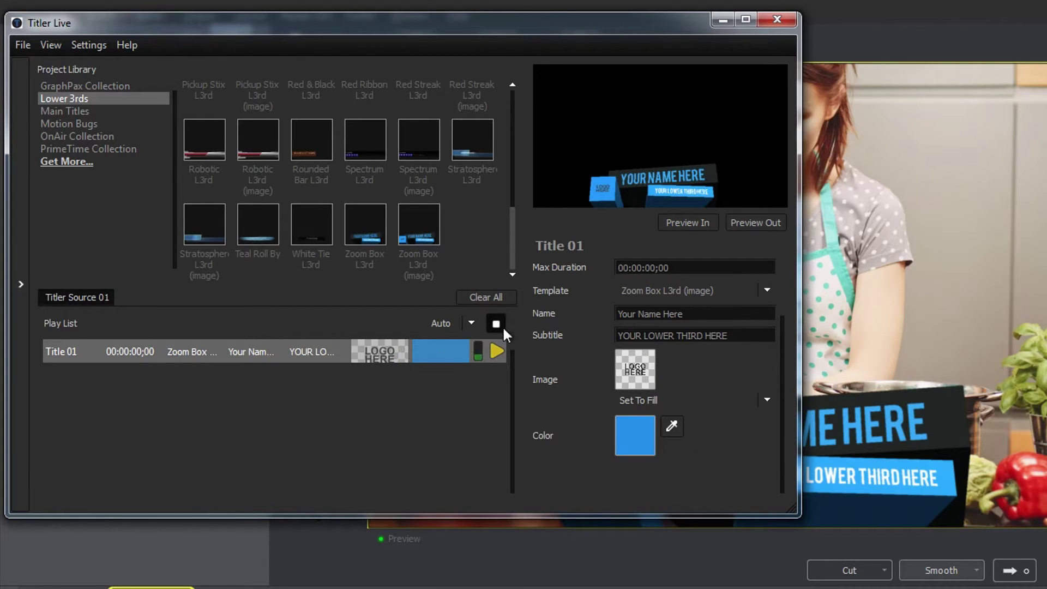
pyautogui.moveTo(690, 315); pyautogui.dragTo(579, 319)
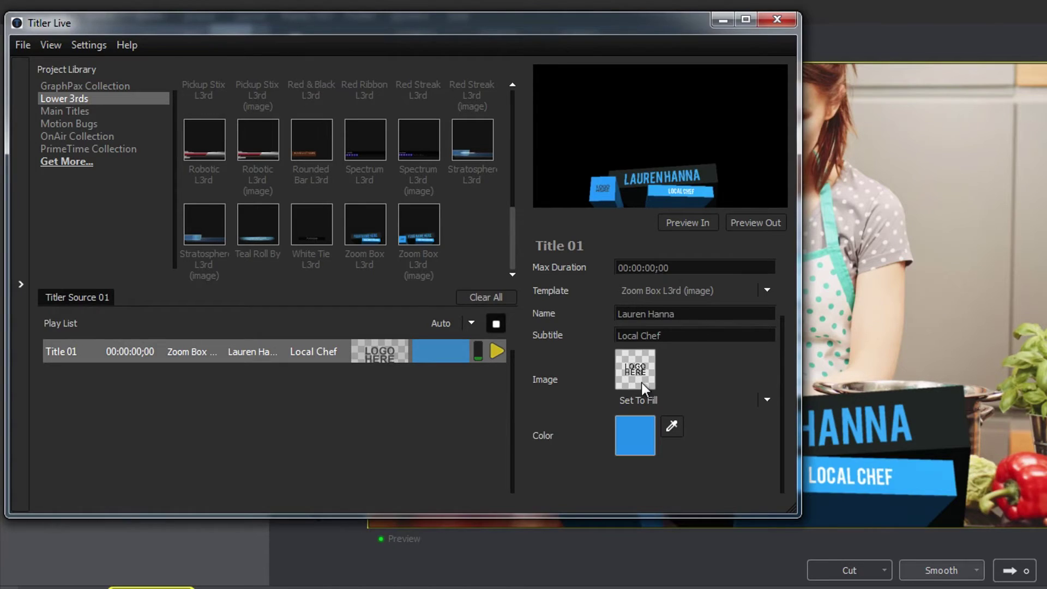
# Set the title image to 1112NBFXLogo.png and its colour to dark green
pyautogui.click(642, 380)
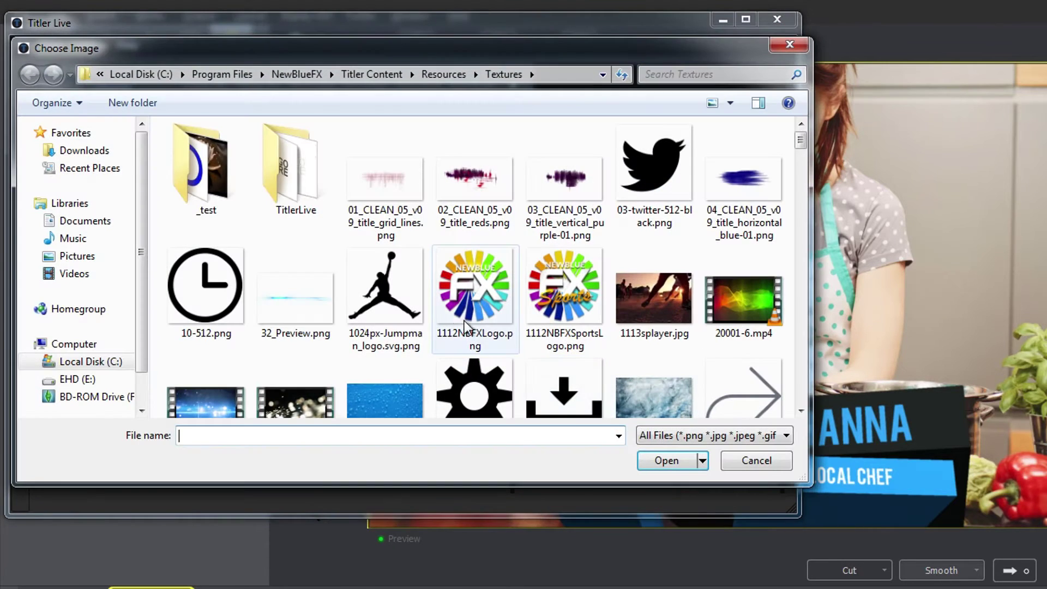
pyautogui.click(454, 310)
pyautogui.doubleClick(454, 309)
pyautogui.click(636, 431)
pyautogui.click(787, 428)
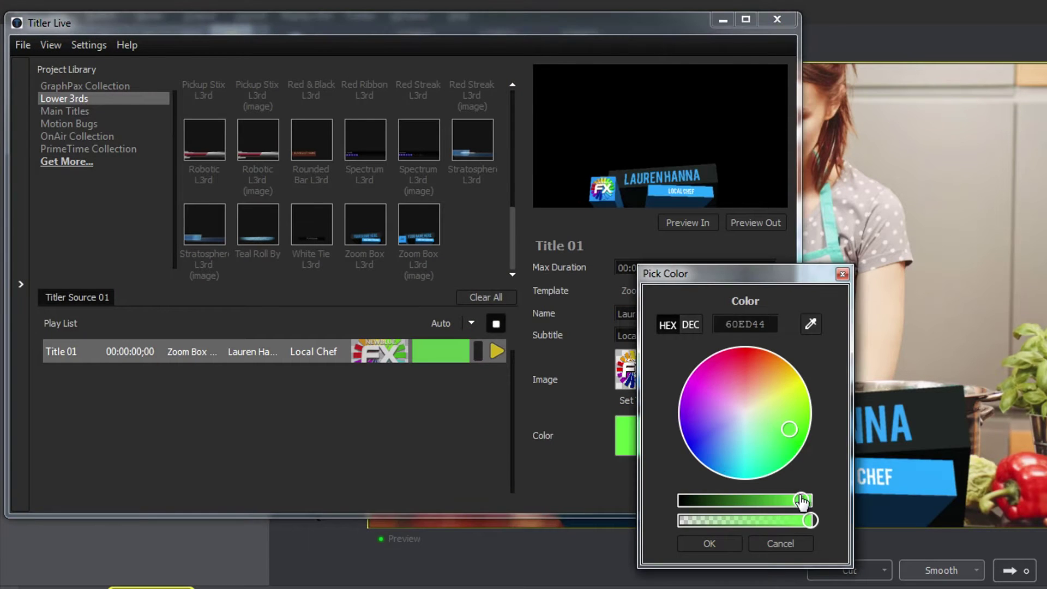
pyautogui.moveTo(801, 500); pyautogui.dragTo(741, 500)
pyautogui.click(718, 540)
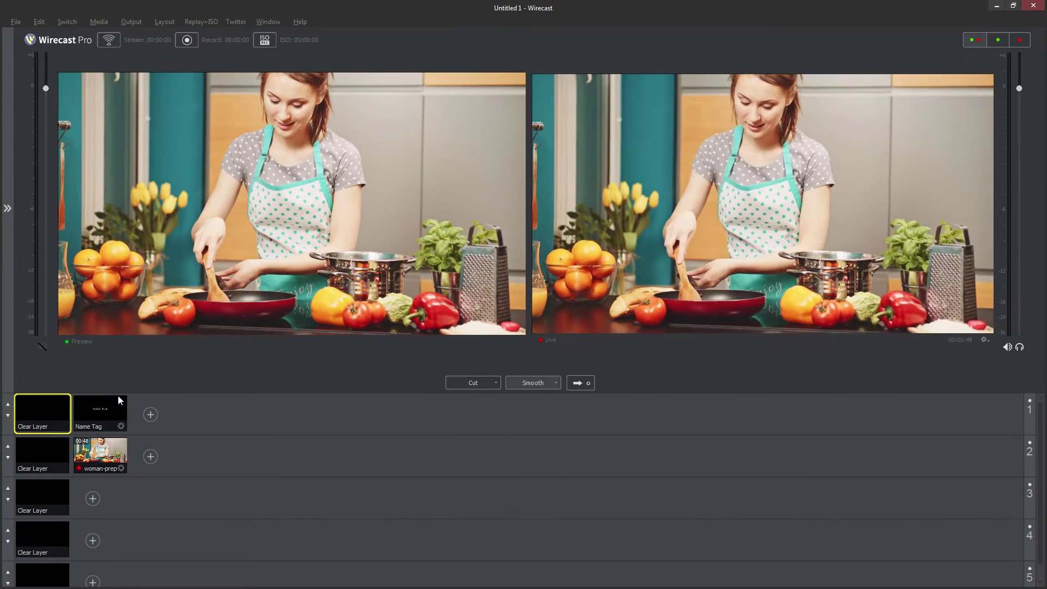
# Take the Name Tag lower third live over the cooking video, then go to Clear Layer on layer 1
pyautogui.click(106, 407)
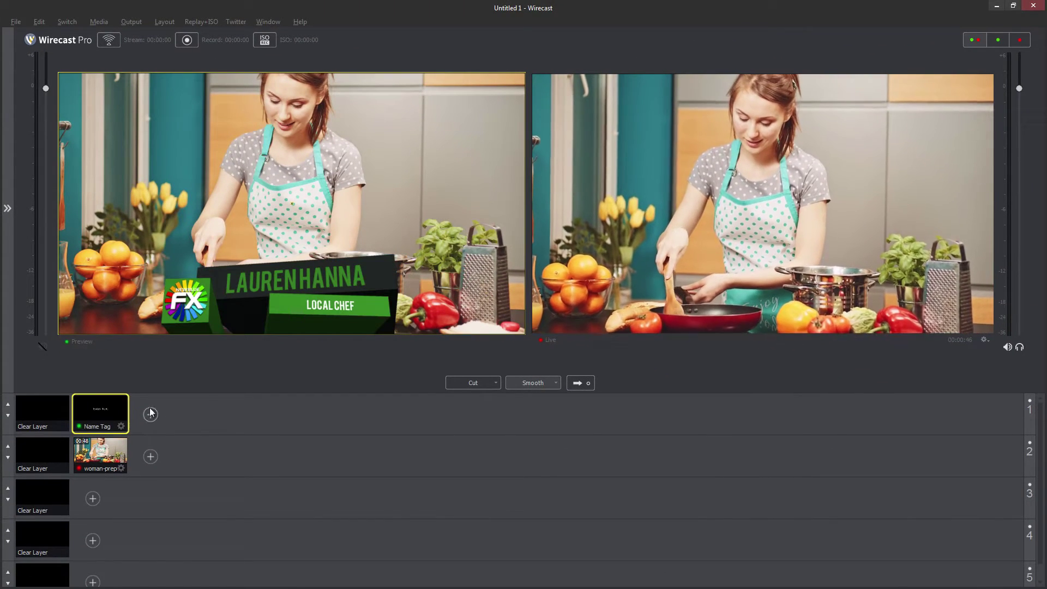
pyautogui.click(577, 384)
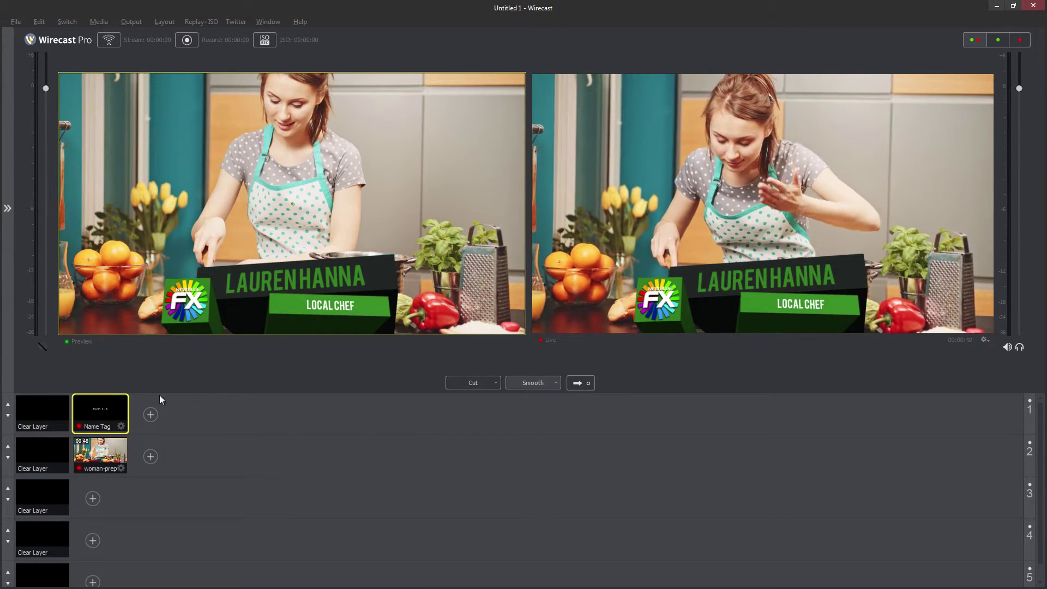
pyautogui.click(46, 410)
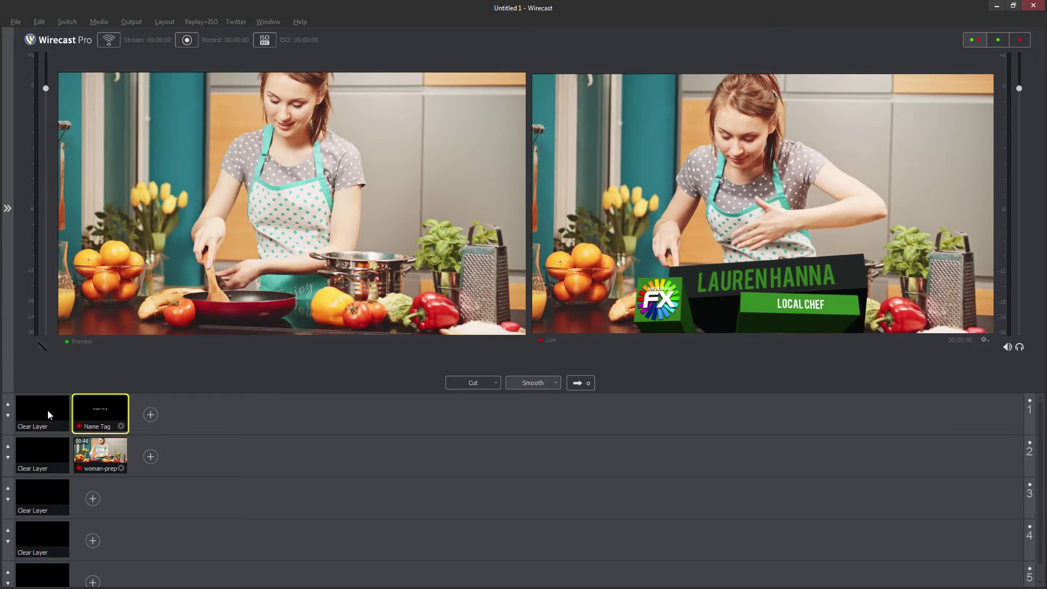
pyautogui.click(576, 384)
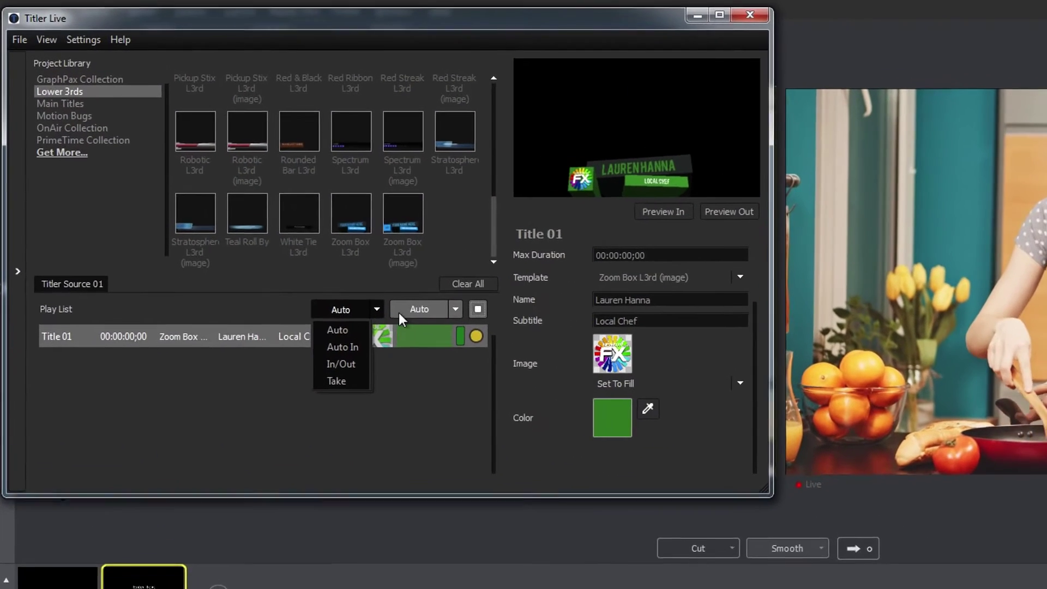
# Open the Name Tag title in Titler Live and play the lower third out and back in
pyautogui.click(457, 308)
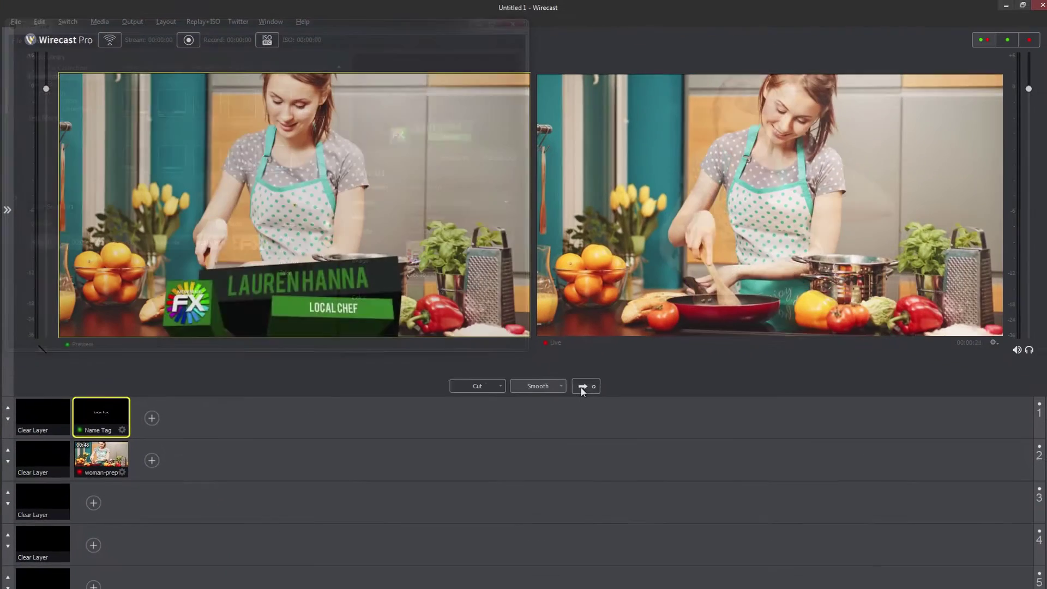
pyautogui.click(577, 384)
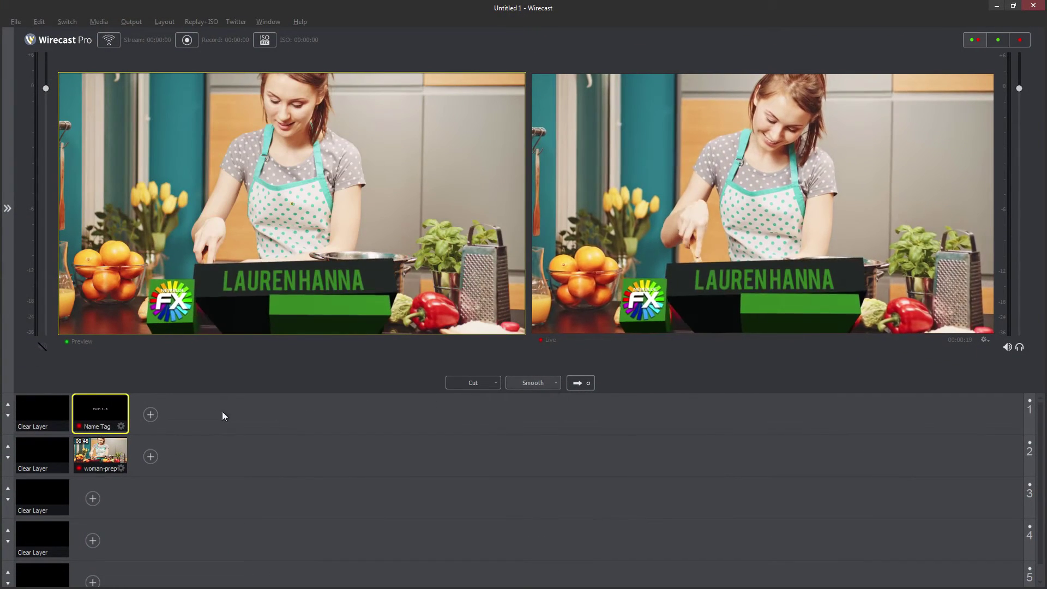
pyautogui.doubleClick(113, 409)
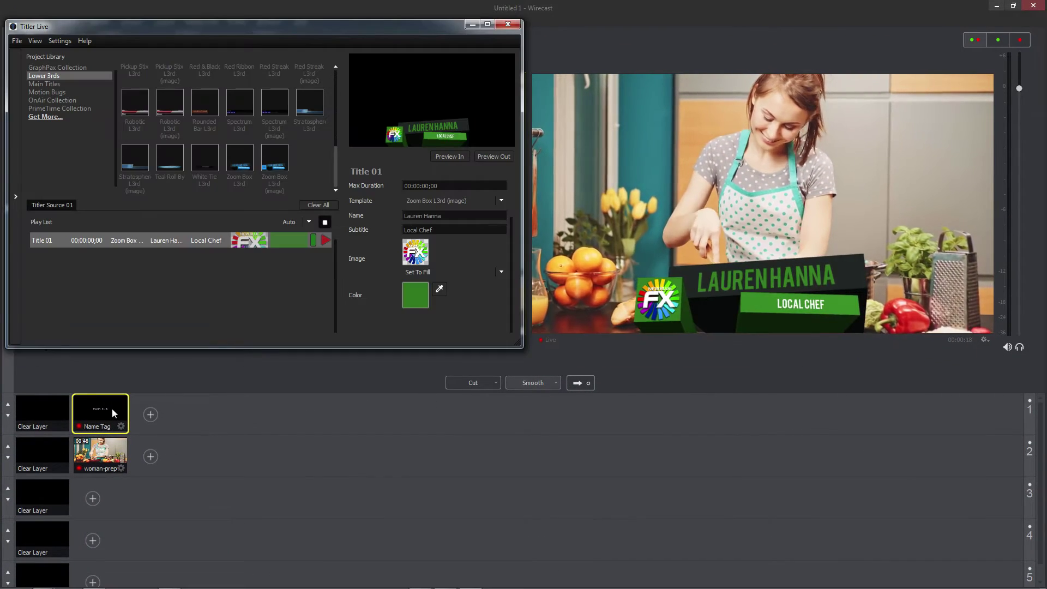
pyautogui.click(325, 240)
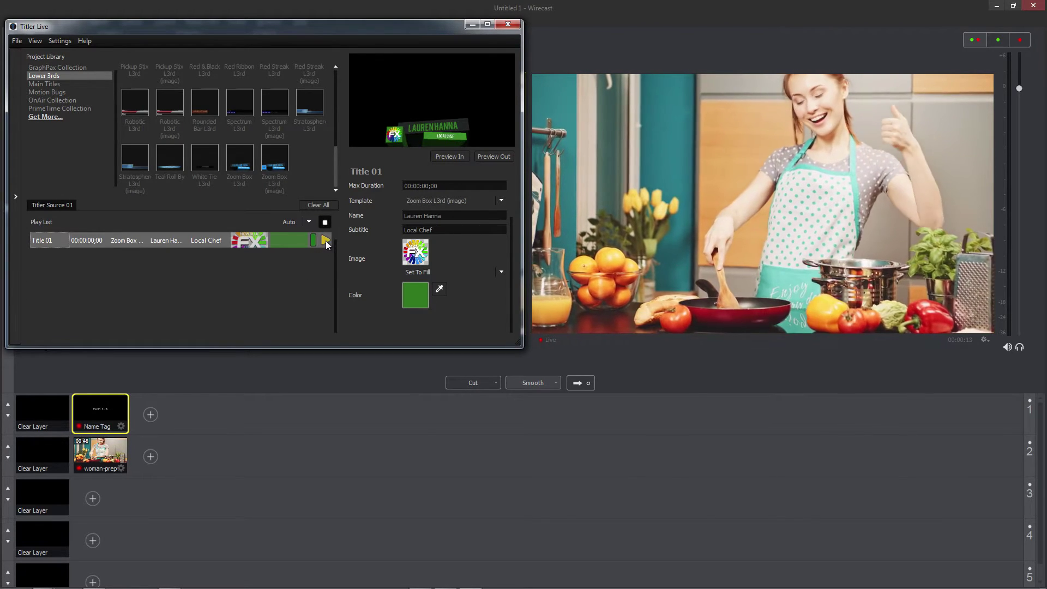
pyautogui.click(326, 240)
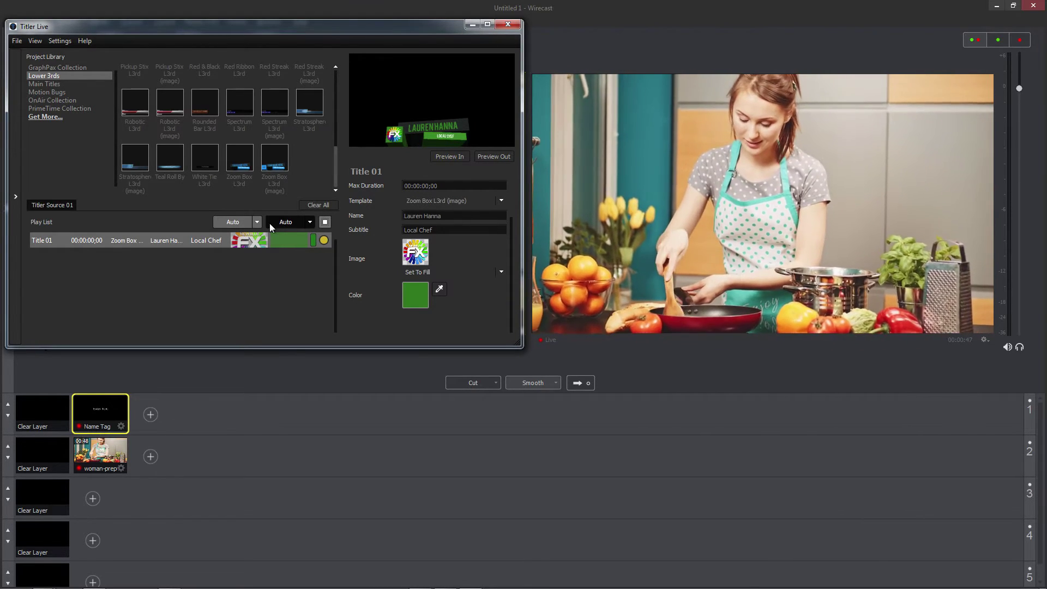
# Inspect both Auto play-mode dropdowns and begin dragging a template into the play list
pyautogui.click(258, 223)
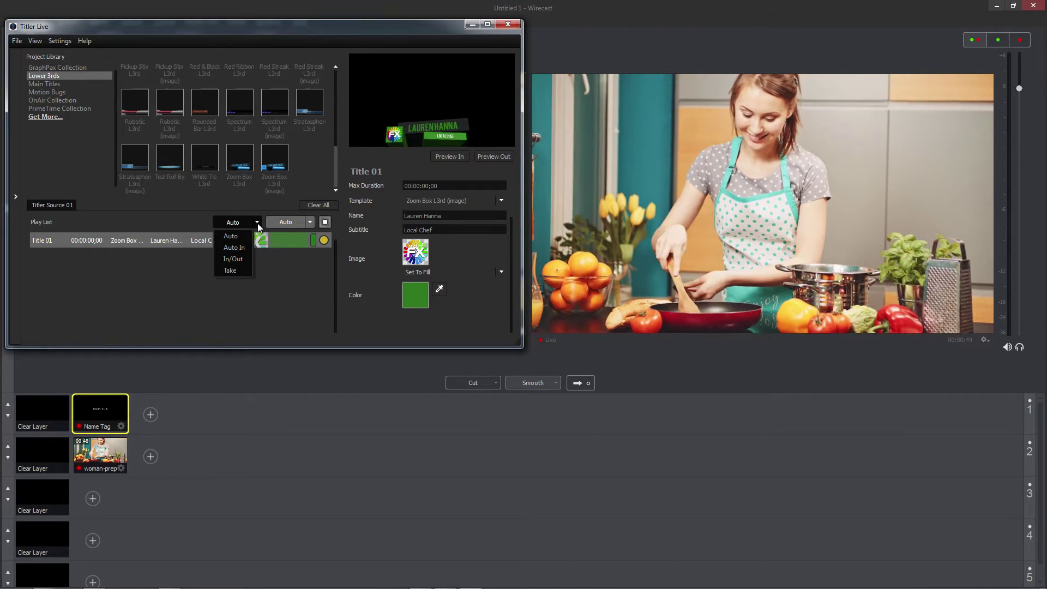
pyautogui.click(311, 222)
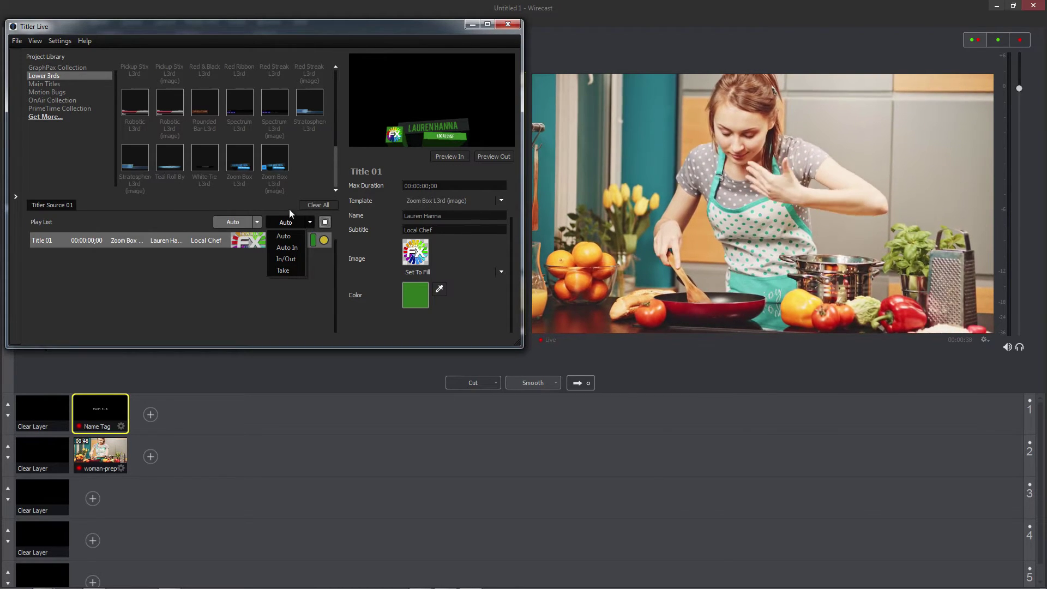
pyautogui.moveTo(236, 160); pyautogui.dragTo(202, 172)
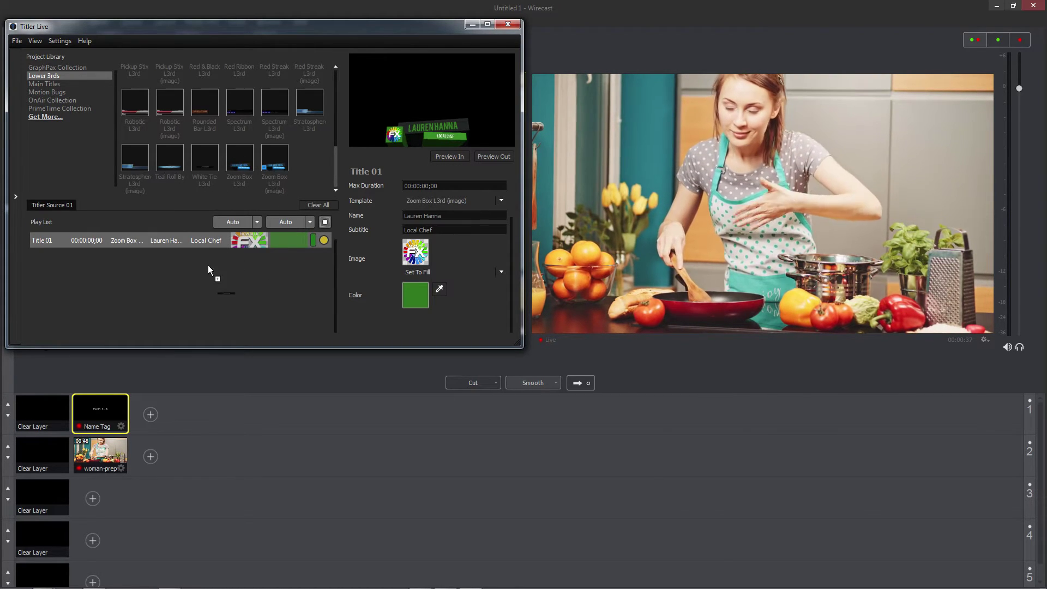
# Add White Tie L3rd as Title 02, cycle titles on air, and switch play mode to Auto In
pyautogui.moveTo(200, 240); pyautogui.dragTo(200, 247)
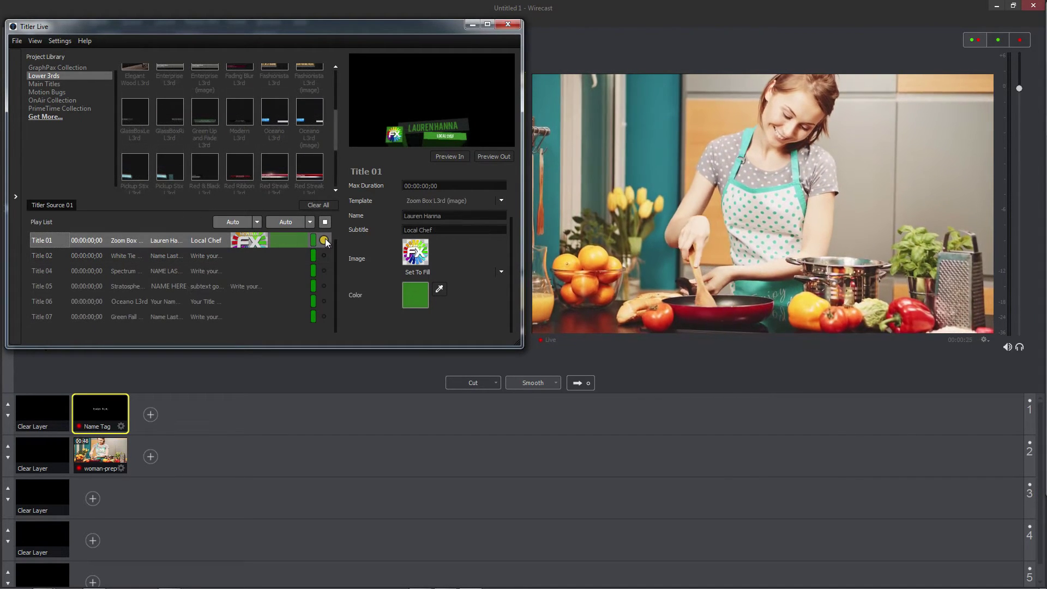
pyautogui.moveTo(325, 241)
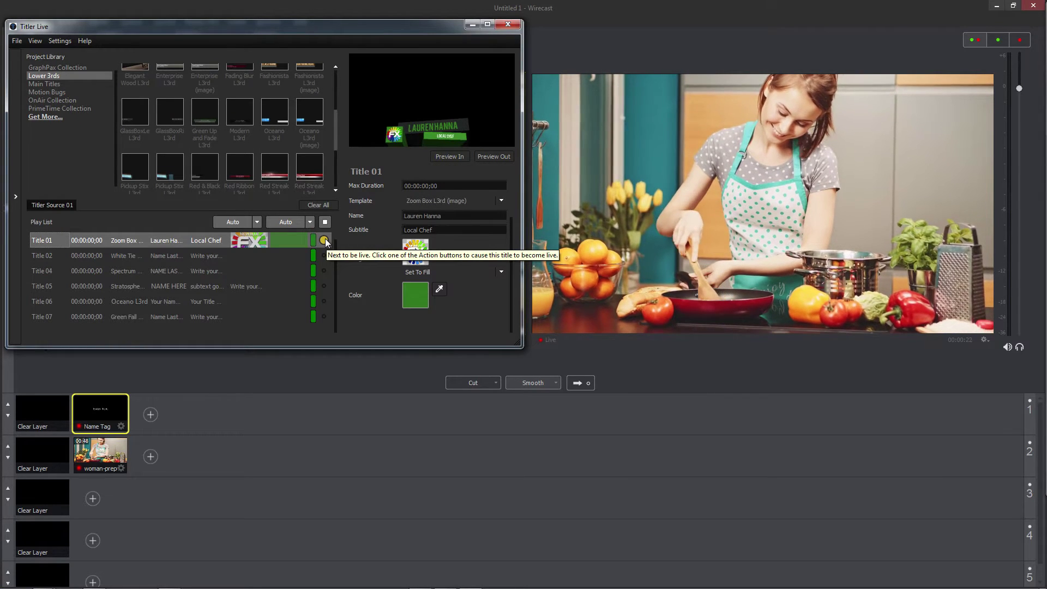
pyautogui.click(284, 224)
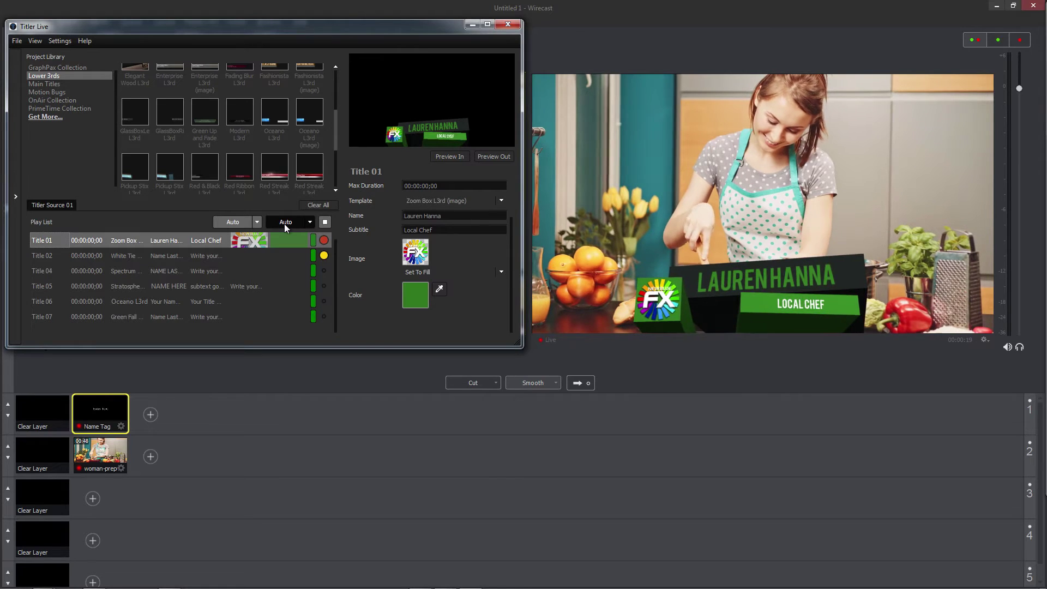
pyautogui.click(308, 204)
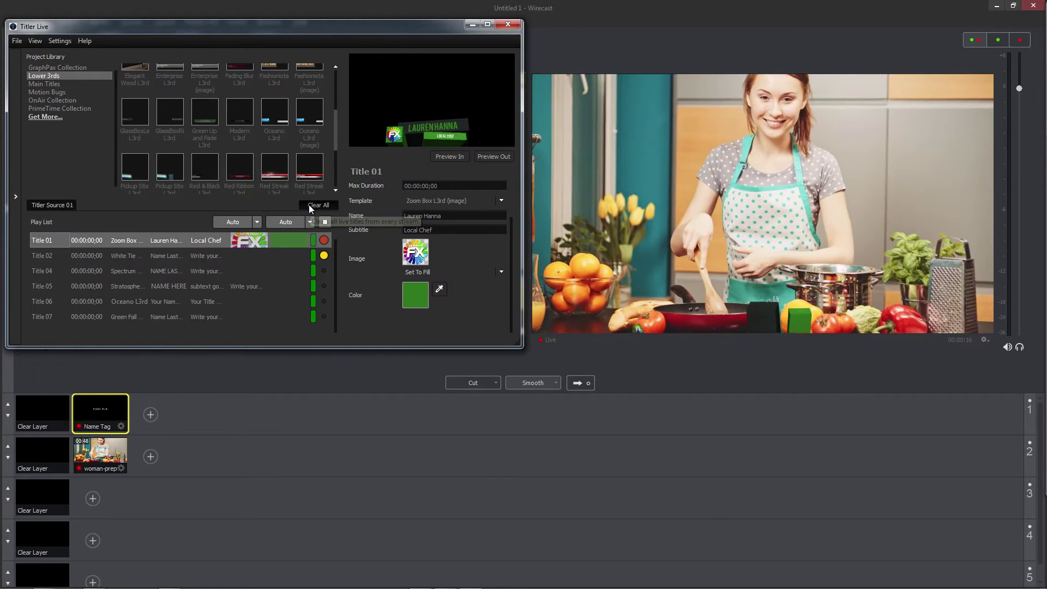
pyautogui.click(257, 222)
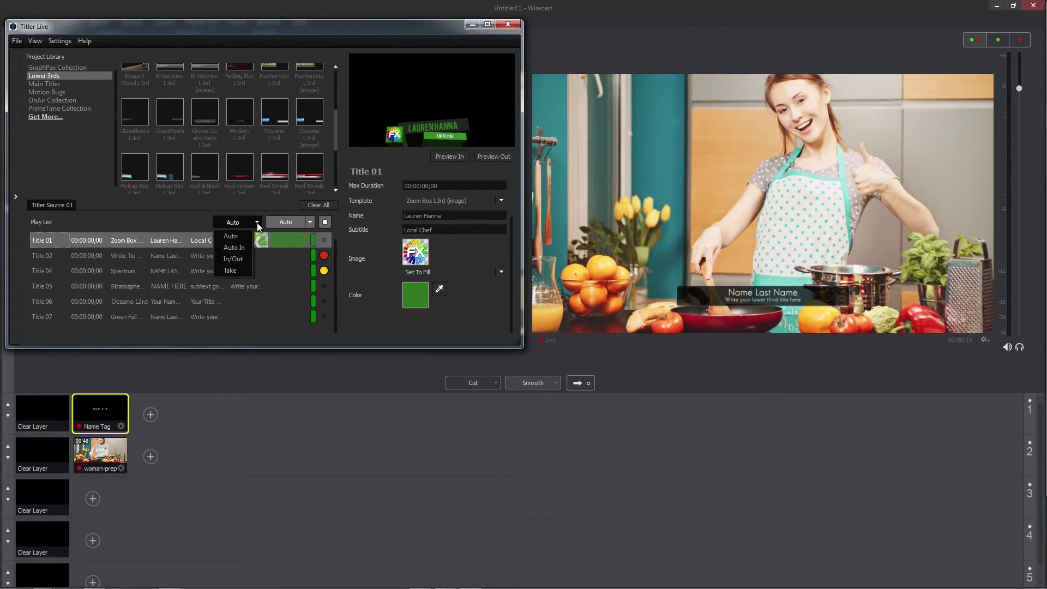
pyautogui.click(248, 244)
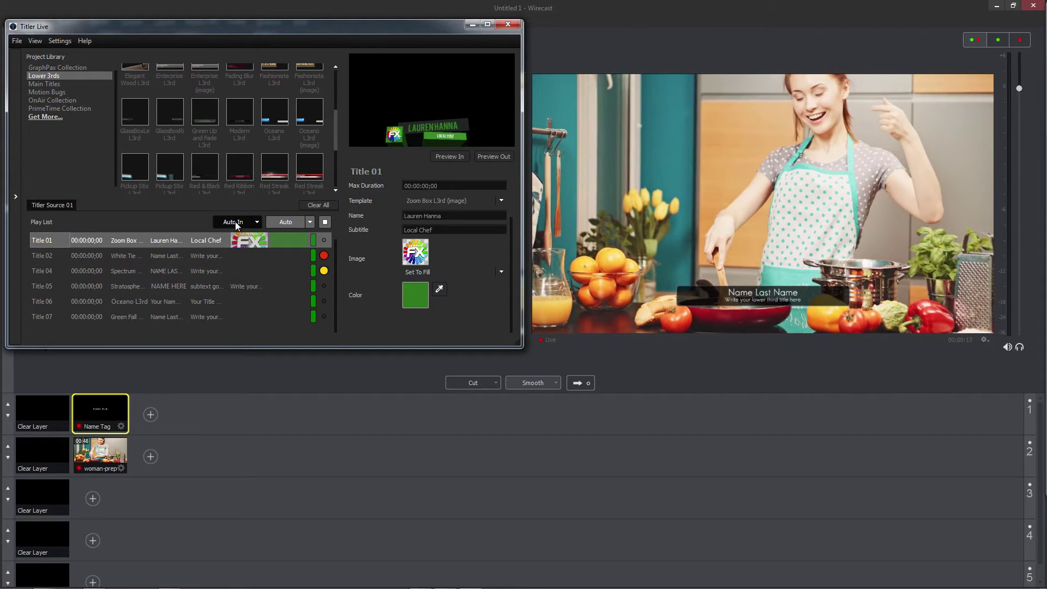
pyautogui.click(235, 222)
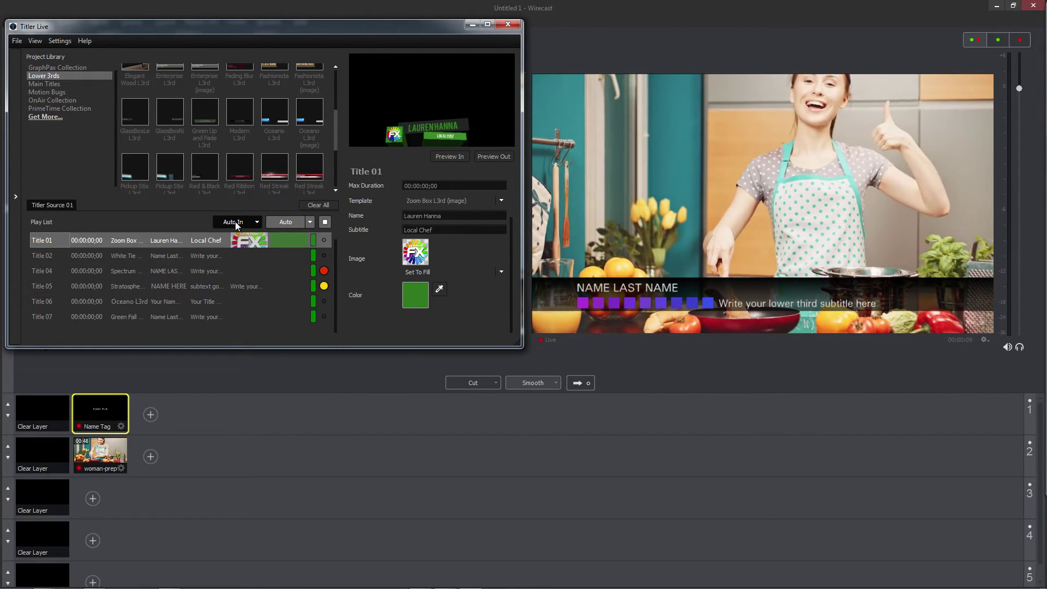
# Switch play mode to In/Out then Take, putting Titles 05, 06 and 07 on air
pyautogui.click(259, 222)
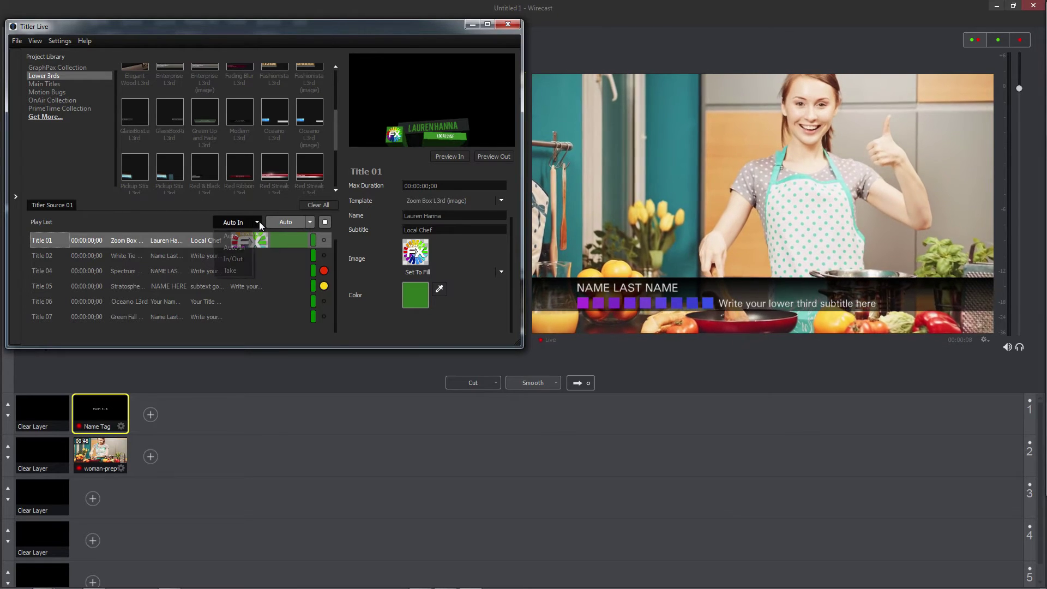
pyautogui.click(246, 257)
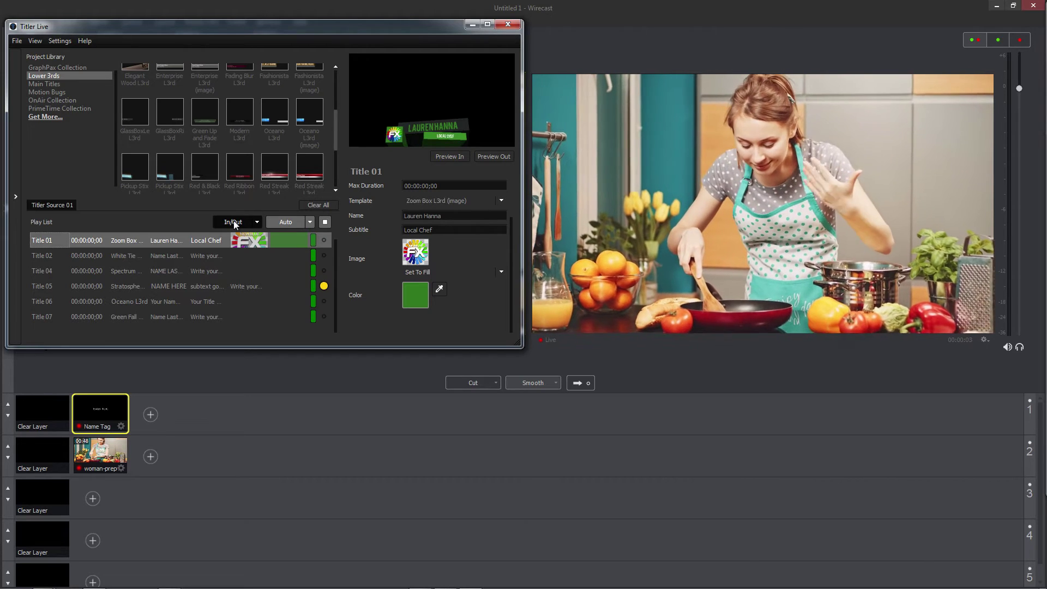
pyautogui.click(234, 221)
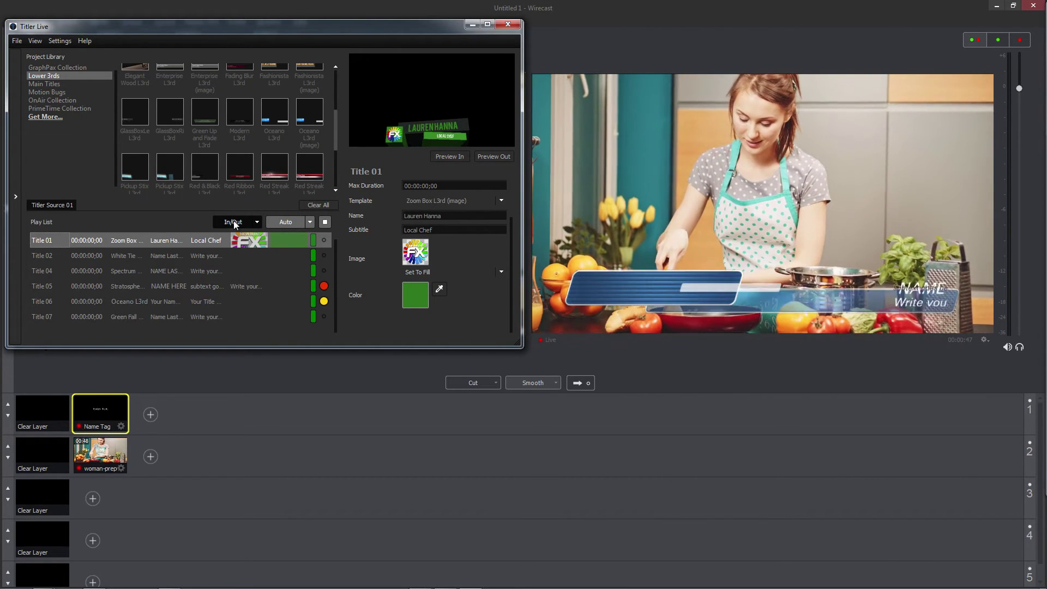
pyautogui.click(256, 223)
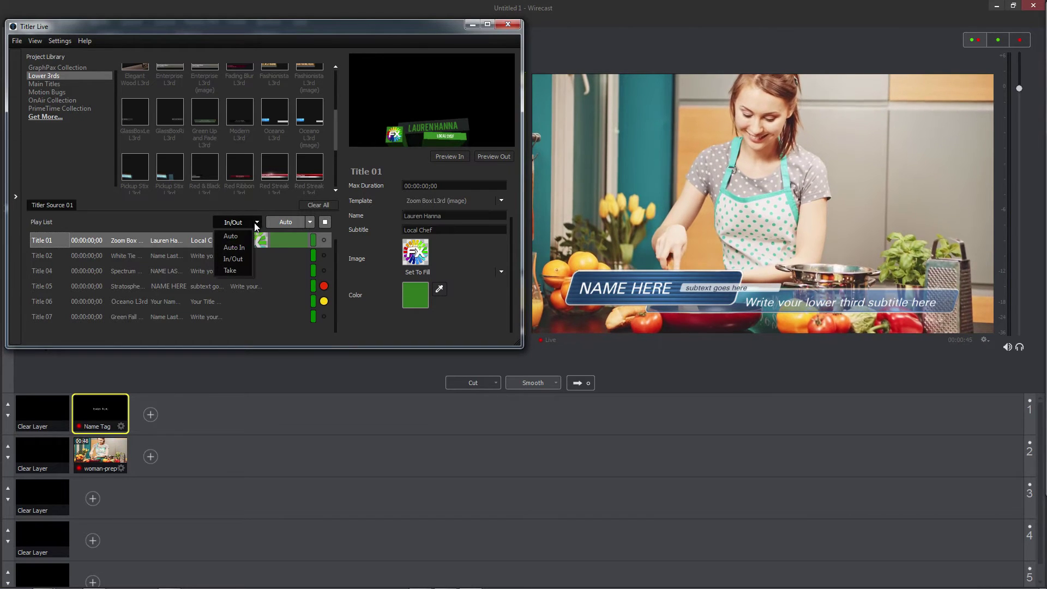
pyautogui.click(238, 269)
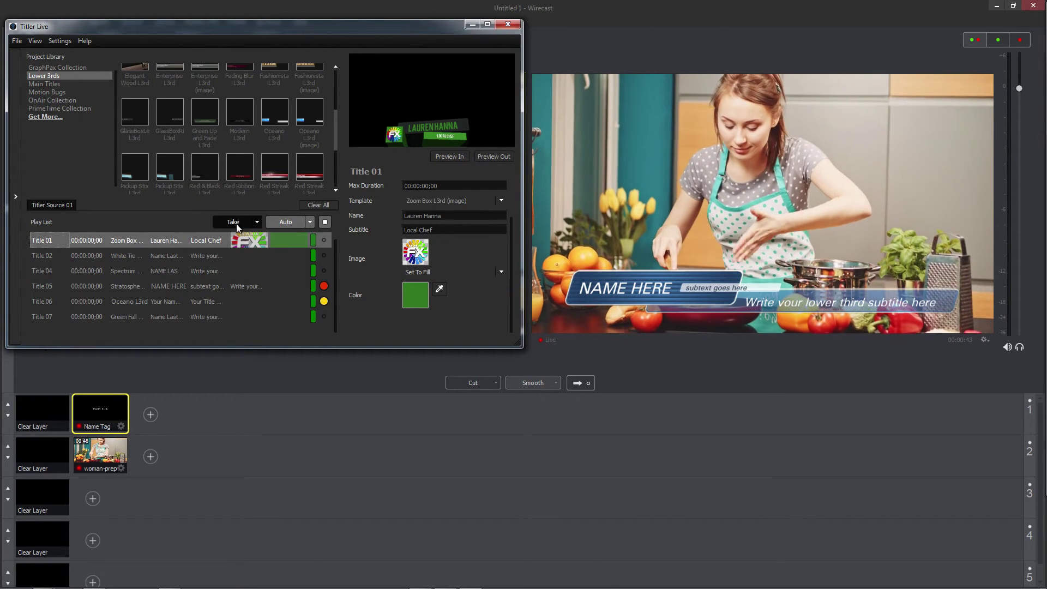
pyautogui.click(236, 221)
pyautogui.click(237, 221)
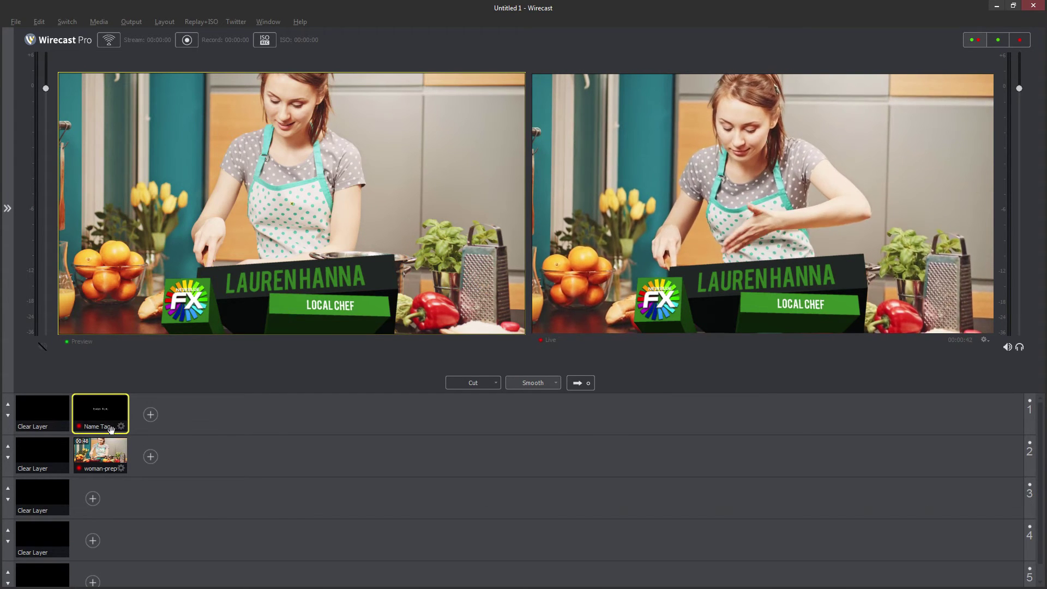
# Clear layer 1 from the live output, then take the Name Tag shot live again
pyautogui.click(51, 412)
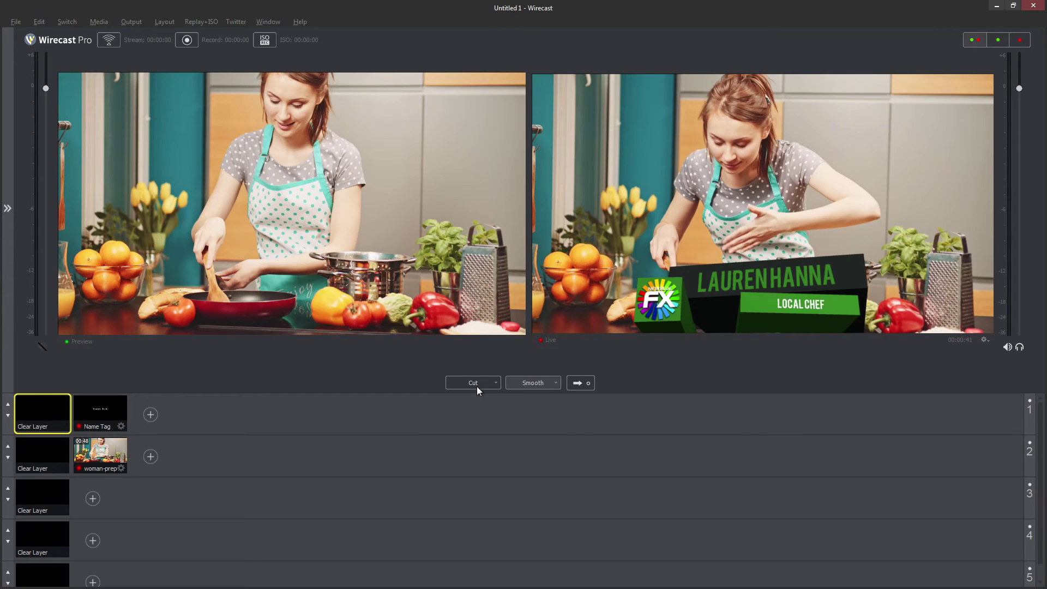
pyautogui.click(574, 381)
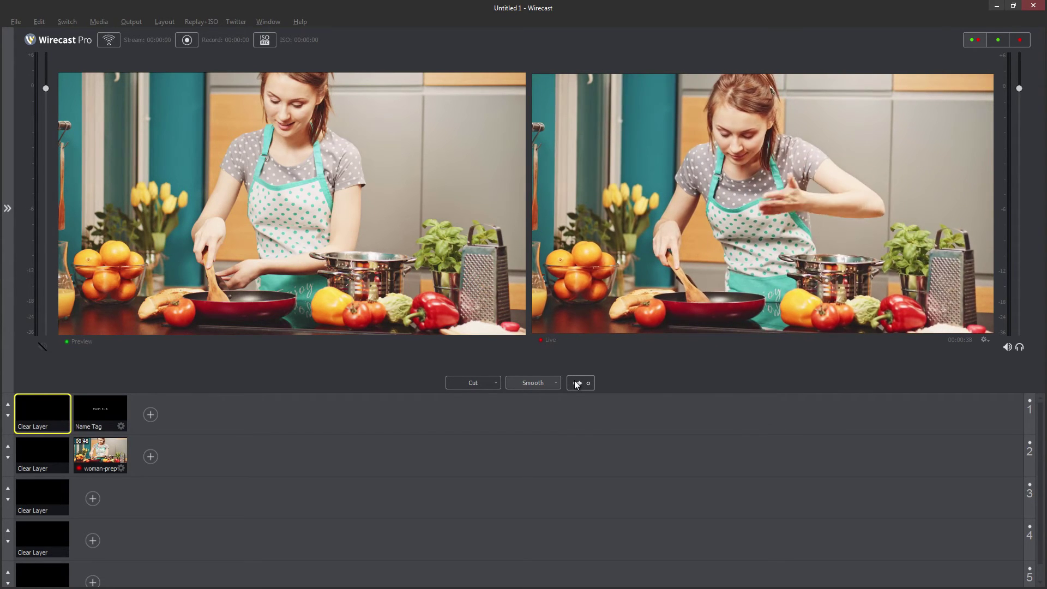
pyautogui.click(103, 410)
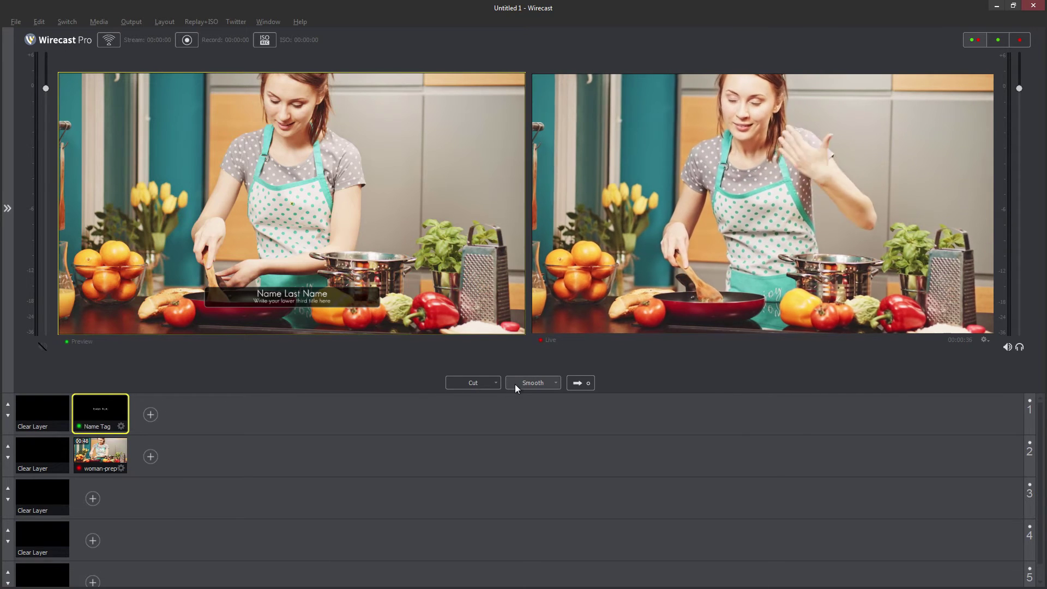
pyautogui.click(574, 381)
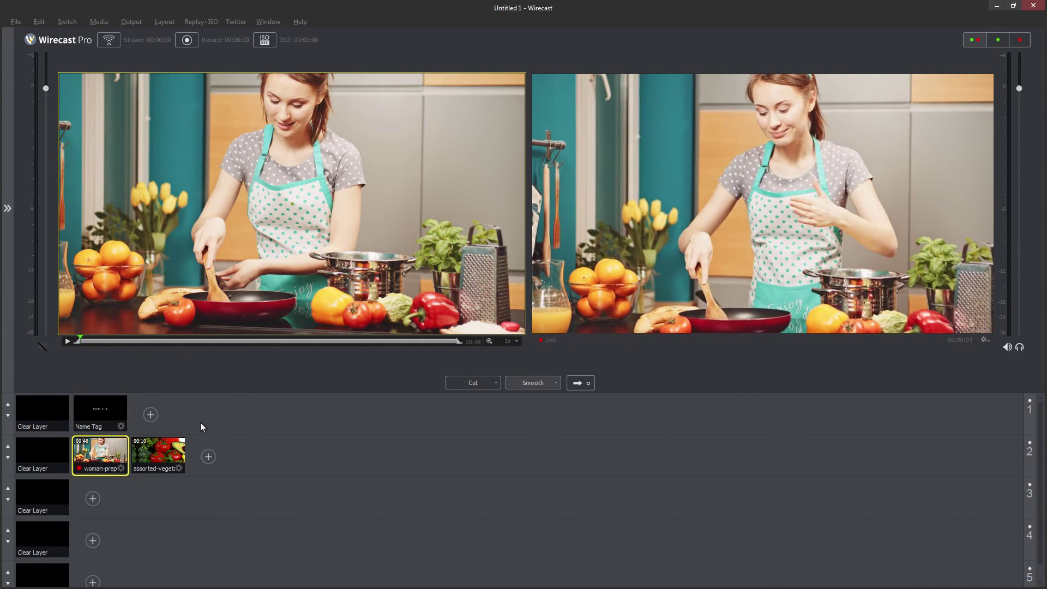
# Layer the existing Intermission Title onto the assorted vegetables shot and hide the layers panel
pyautogui.click(178, 446)
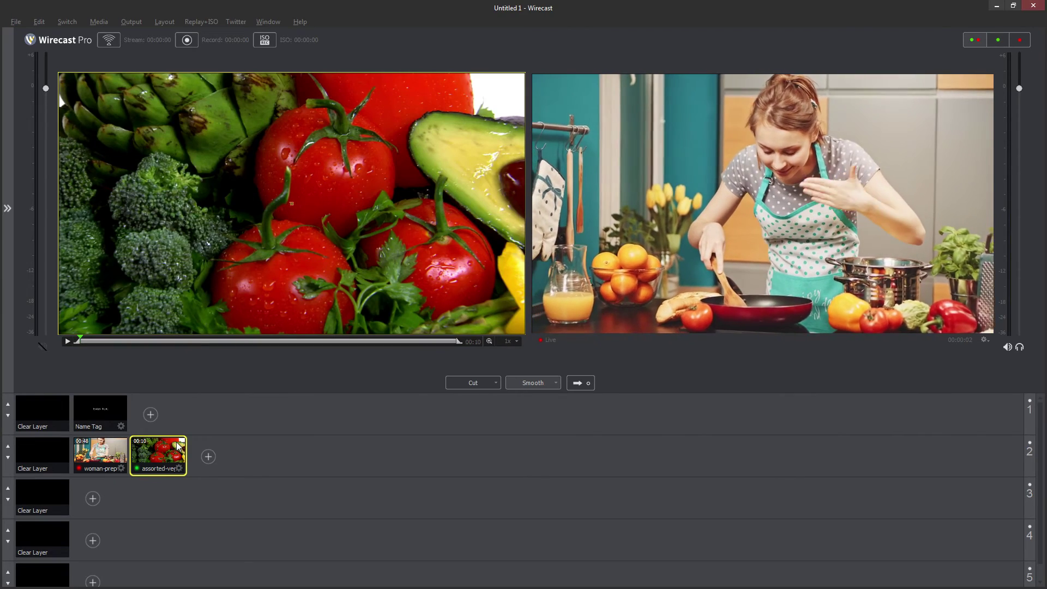
pyautogui.doubleClick(178, 446)
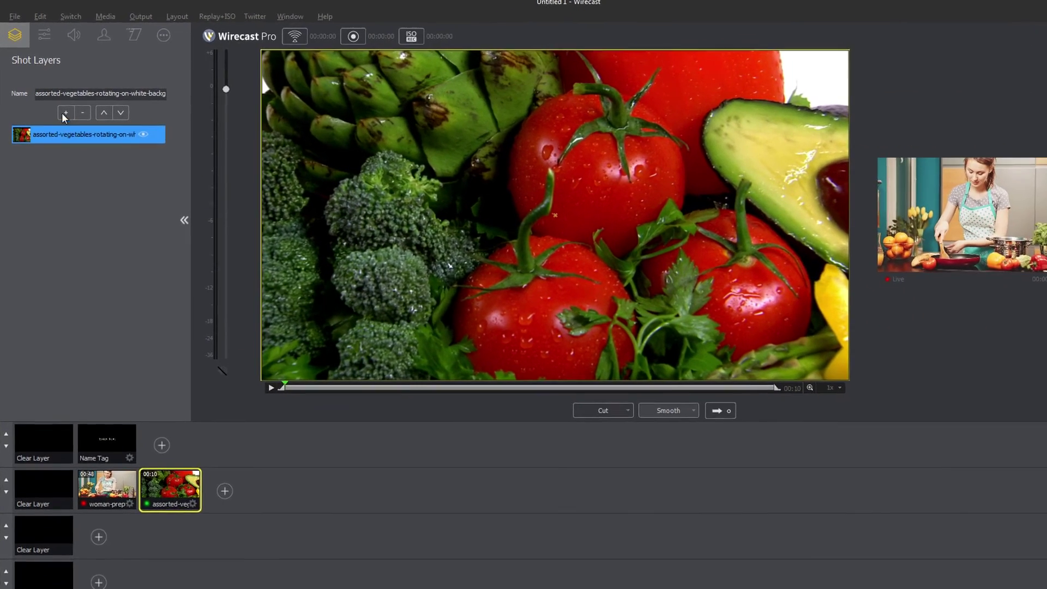
pyautogui.click(63, 110)
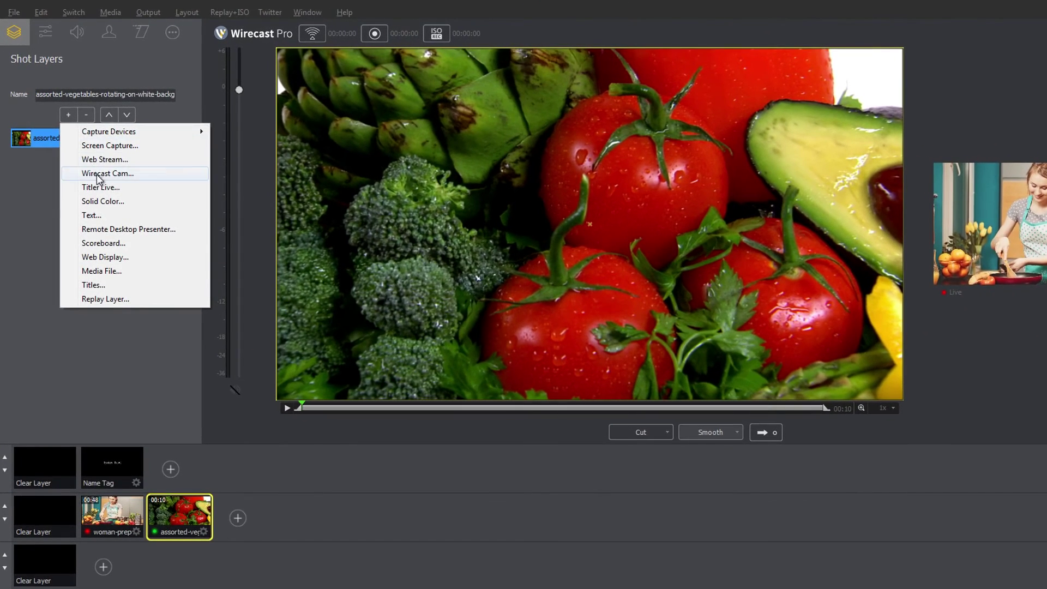
pyautogui.click(101, 186)
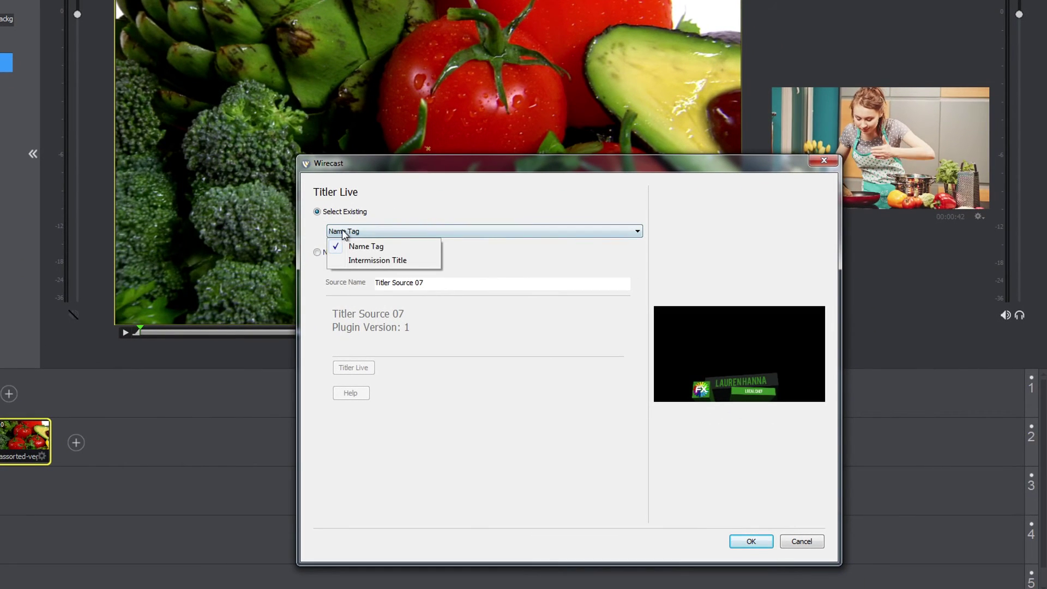
pyautogui.click(372, 261)
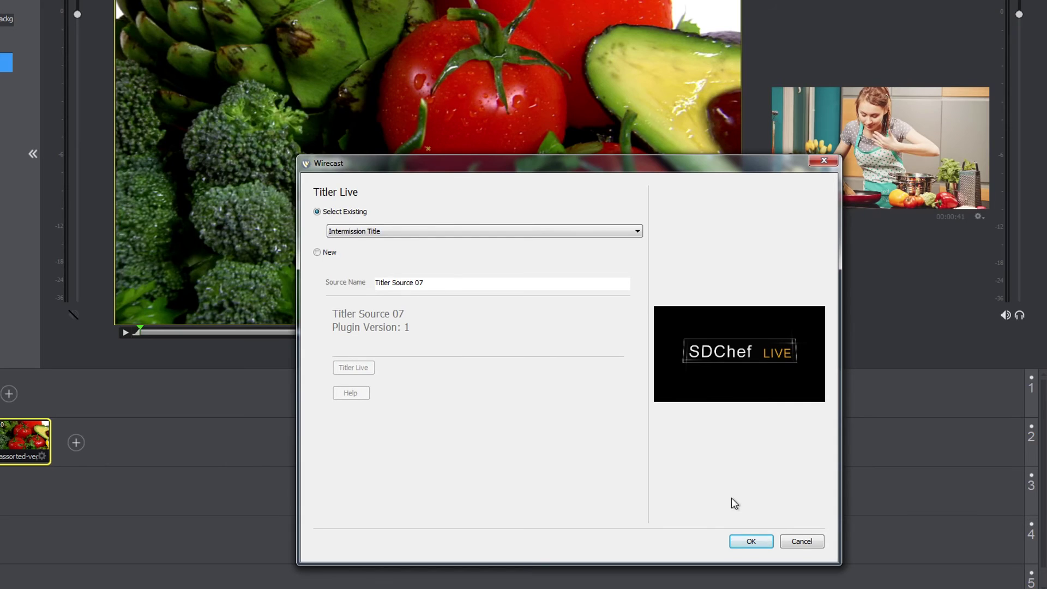
pyautogui.click(750, 542)
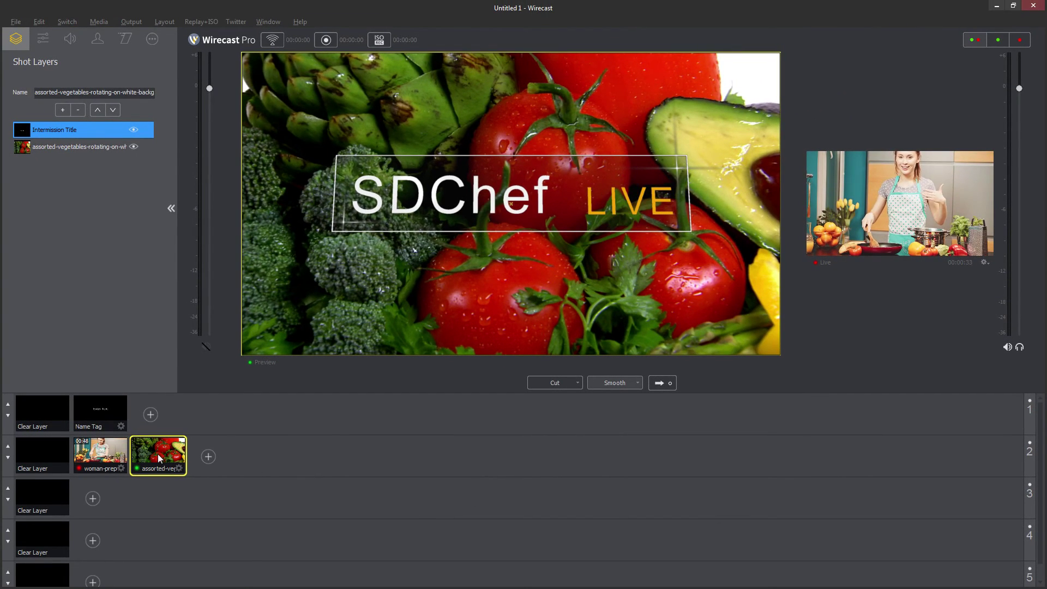
pyautogui.hotkey('ctrl', 'shift', 'l')
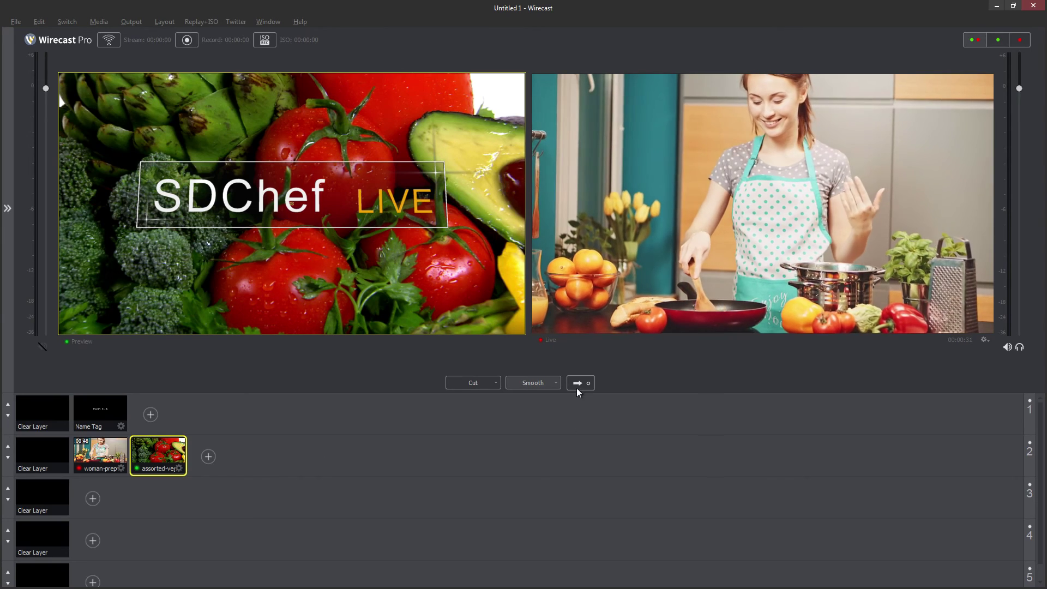
# Take the SDChef LIVE vegetables shot live, replacing the cooking video on air
pyautogui.click(577, 385)
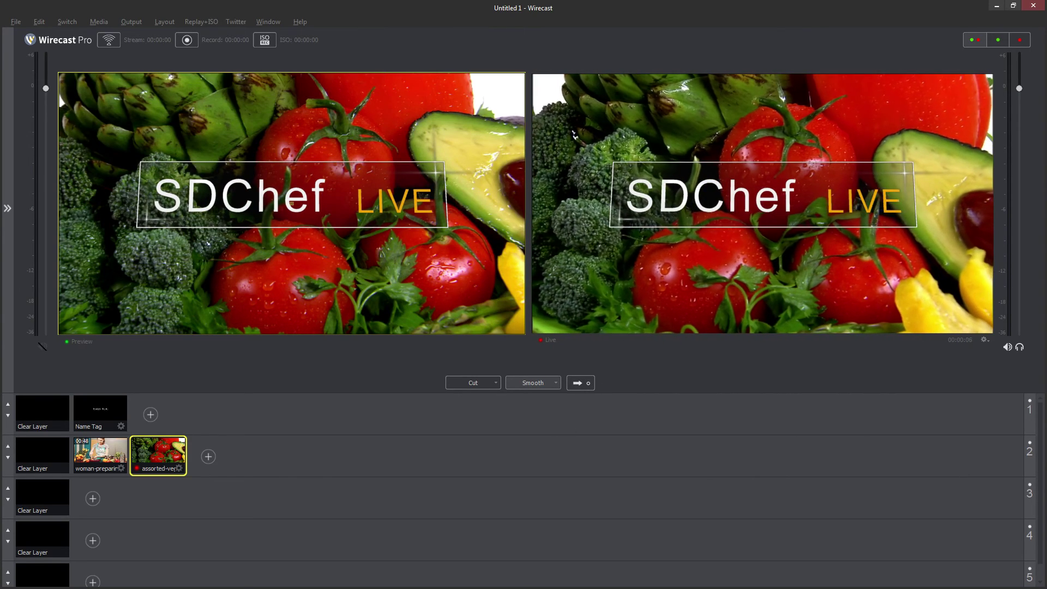